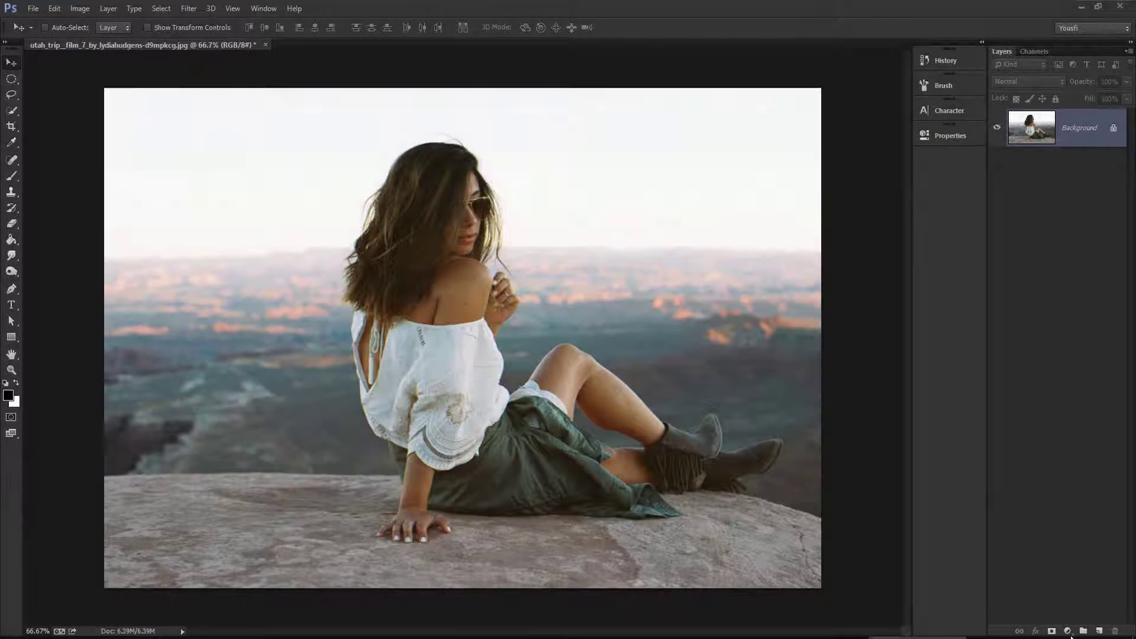
Add a Hue/Saturation adjustment layer with saturation 25 and lightness 10.
{"action": "left_click", "coordinate": [1069, 631]}
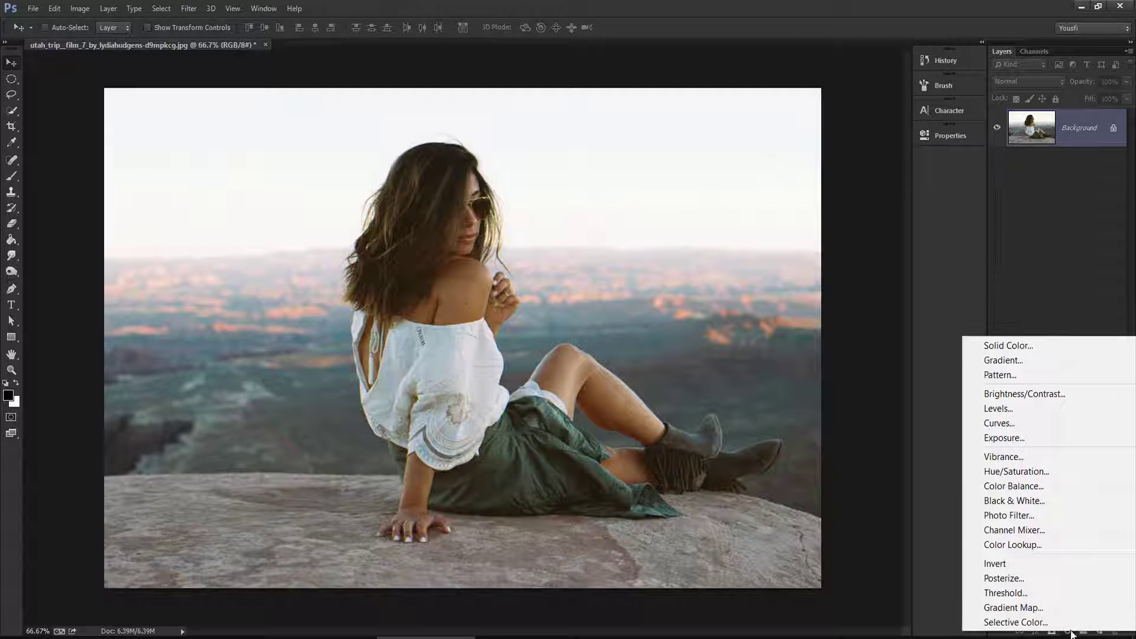
{"action": "left_click", "coordinate": [1063, 473]}
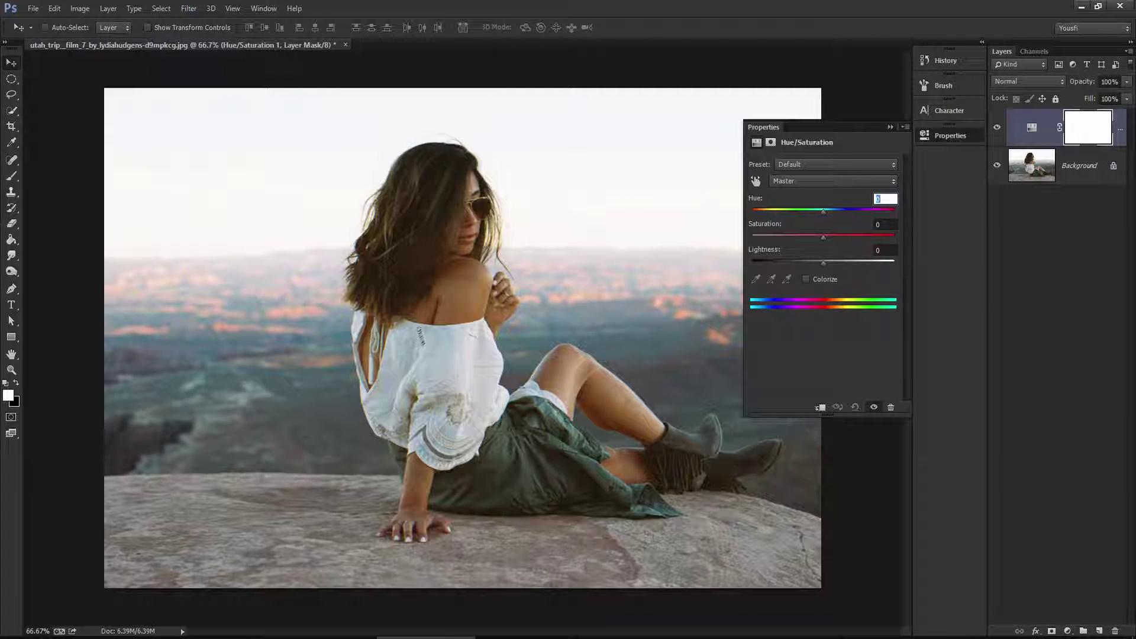
{"action": "key", "text": "Tab"}
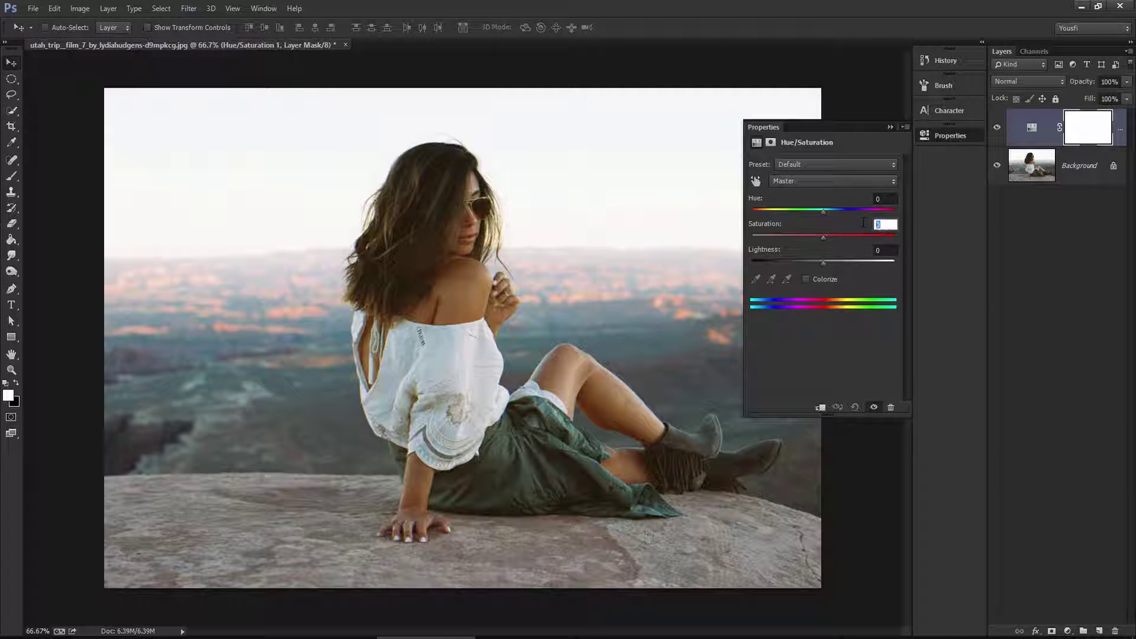
{"action": "type", "text": "25"}
{"action": "key", "text": "Tab"}
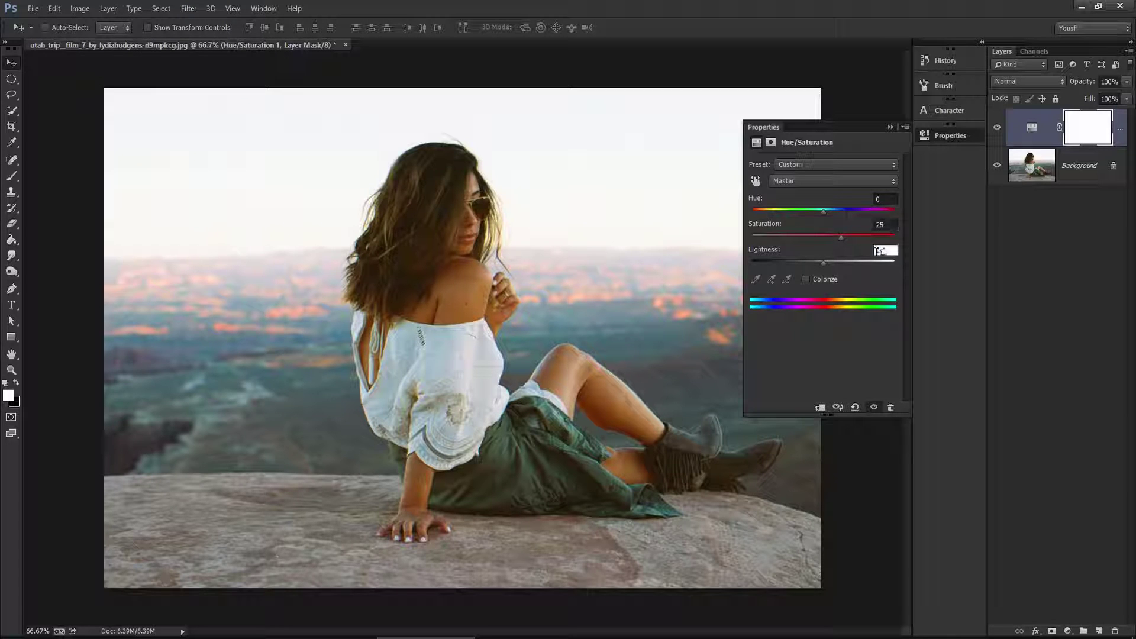
{"action": "type", "text": "1"}
{"action": "type", "text": "0"}
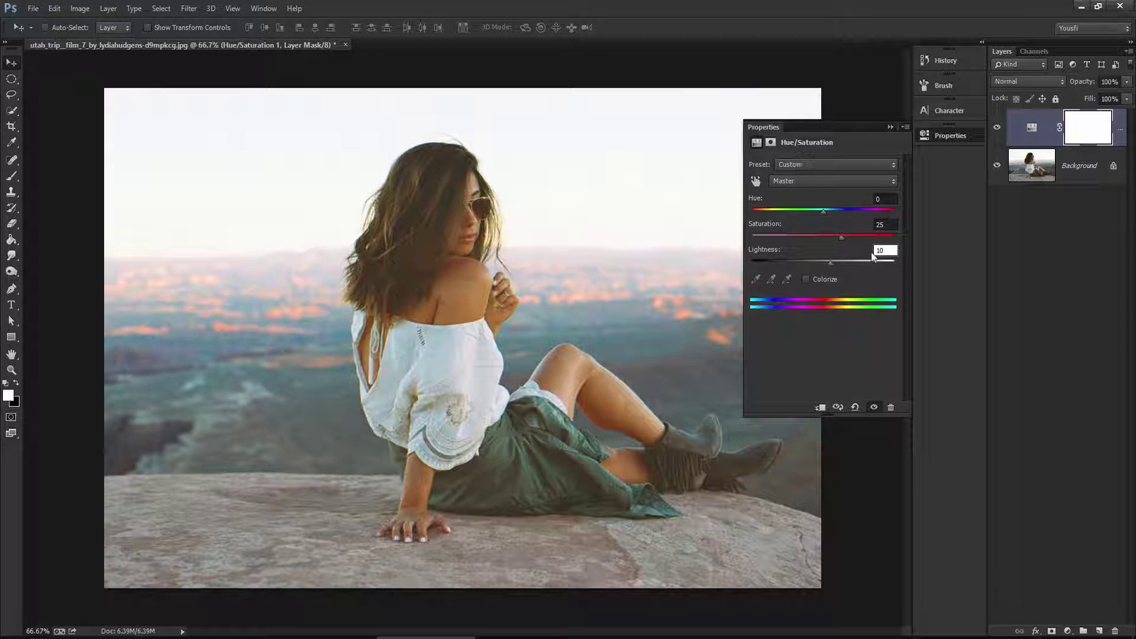
{"action": "left_click", "coordinate": [1068, 631]}
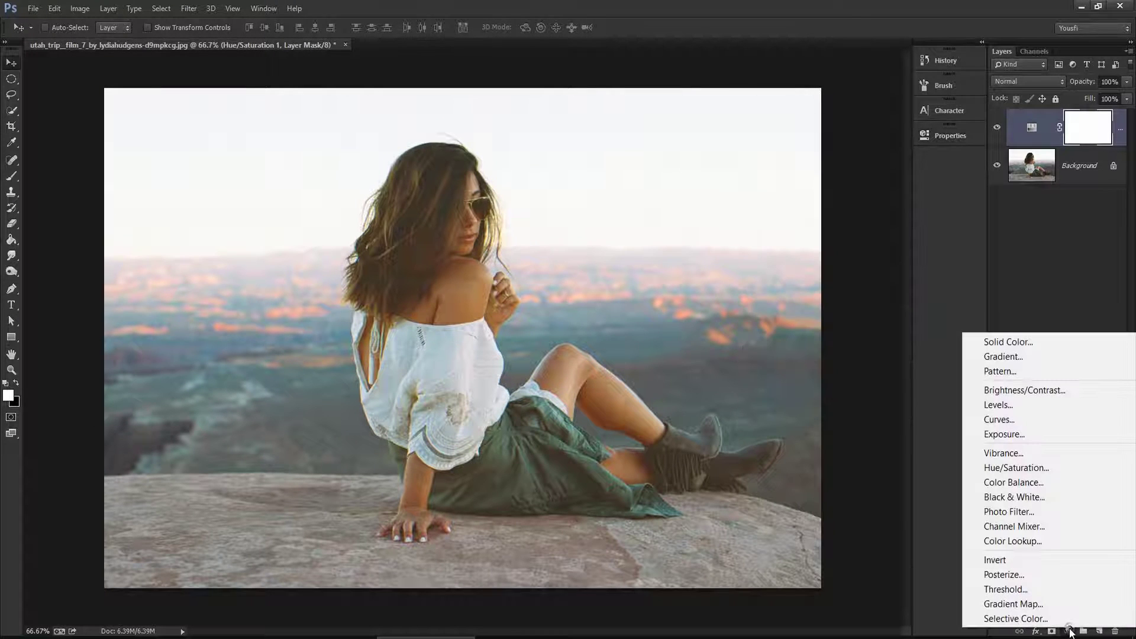
Add a solid colour fill layer in pale yellow fff372.
{"action": "left_click", "coordinate": [1045, 342]}
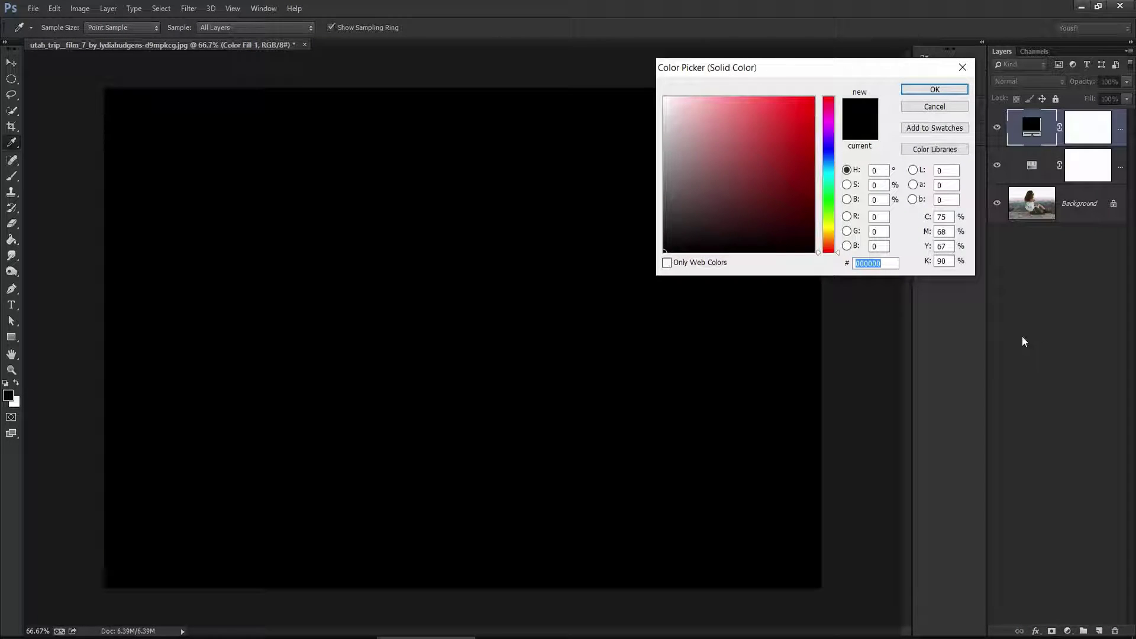
{"action": "type", "text": "fff3"}
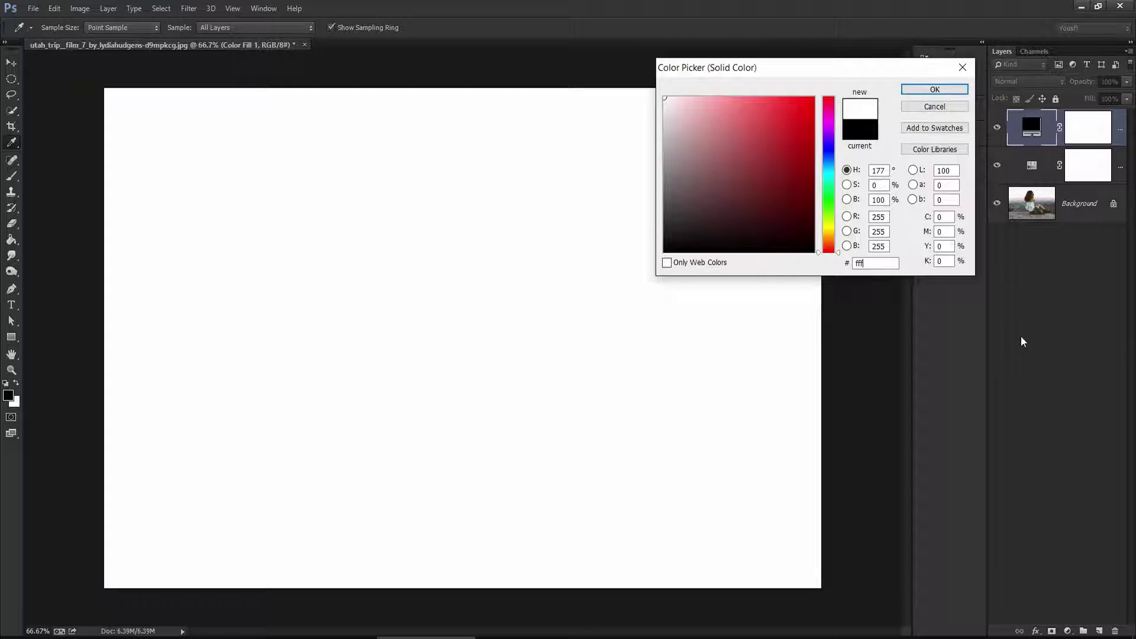
{"action": "type", "text": "72"}
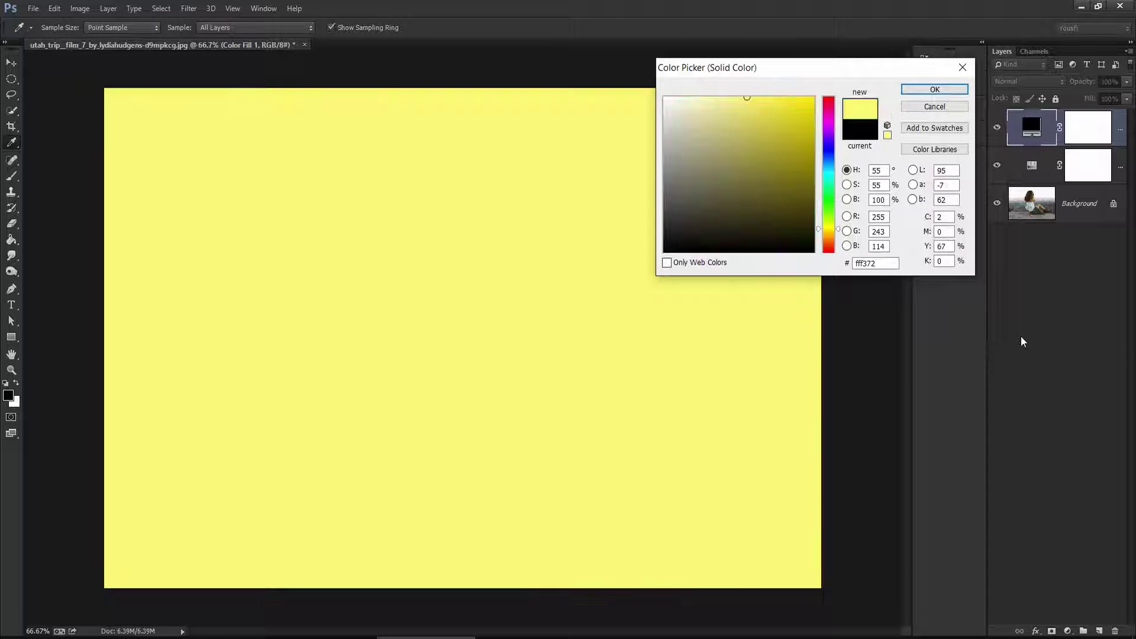
{"action": "left_click", "coordinate": [951, 91]}
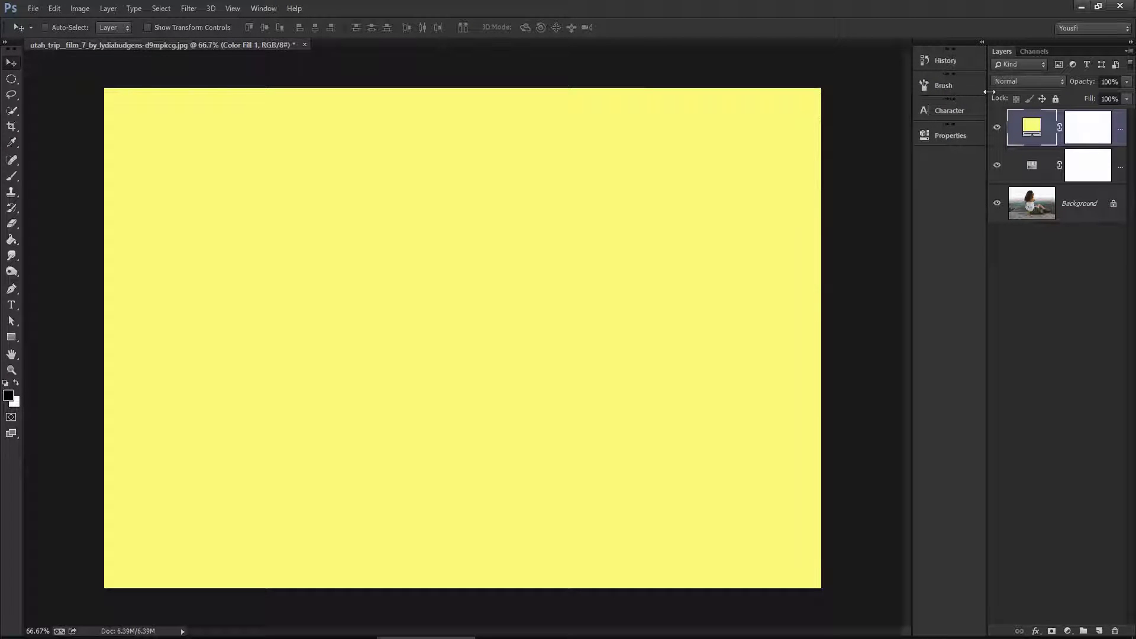
Blend the yellow fill in Multiply mode at 80% opacity and 80% fill.
{"action": "left_click", "coordinate": [1040, 84]}
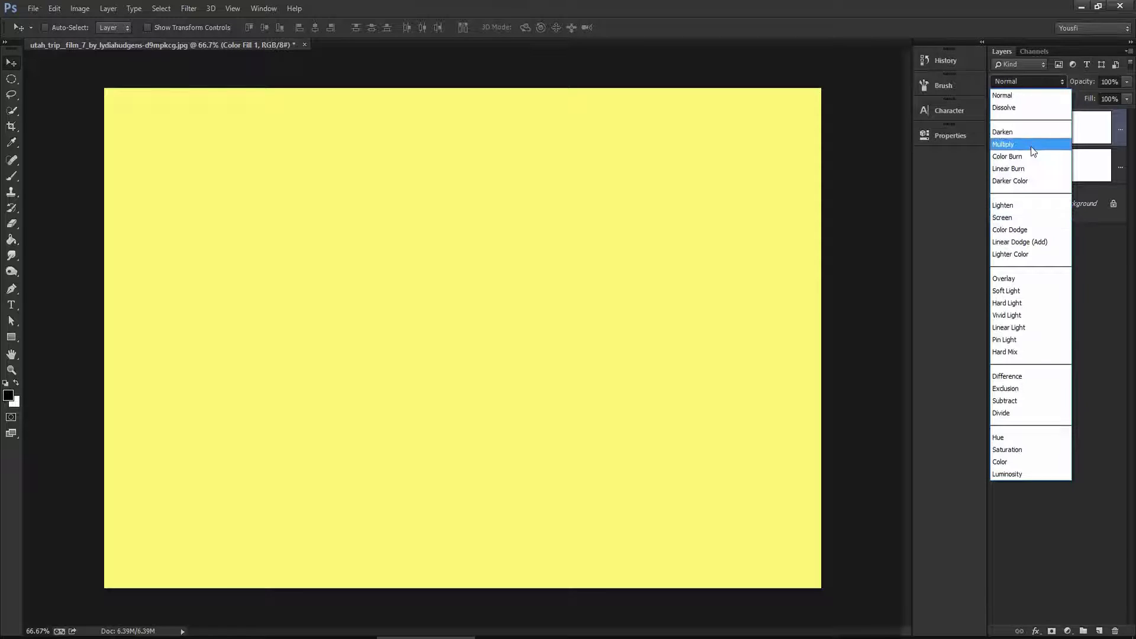
{"action": "left_click", "coordinate": [1038, 143]}
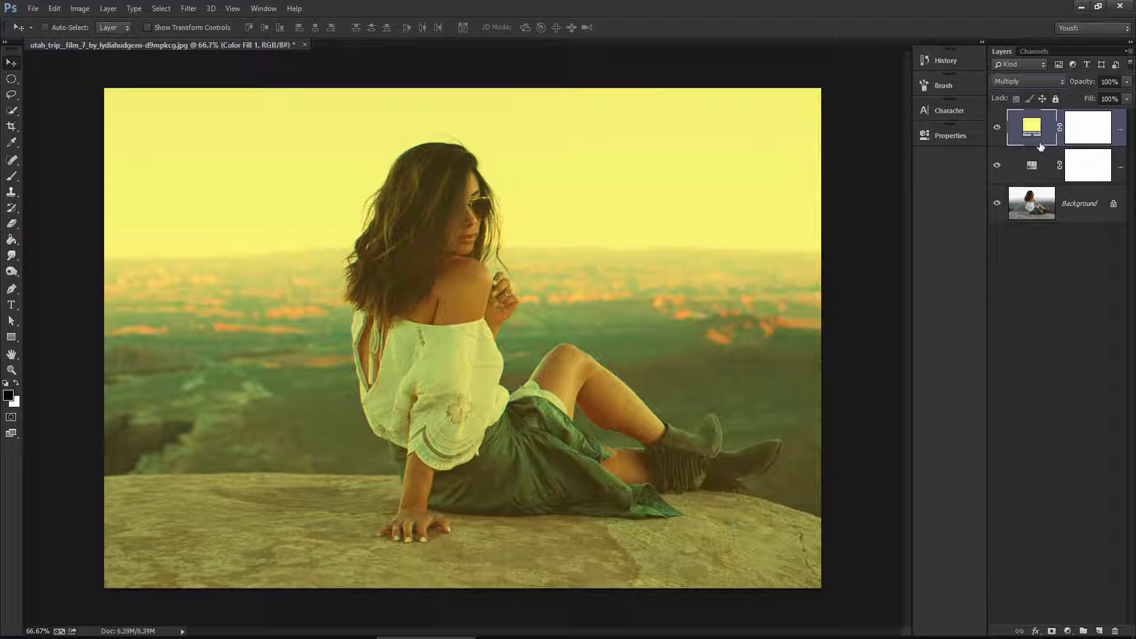
{"action": "left_click", "coordinate": [1108, 81]}
{"action": "type", "text": "80"}
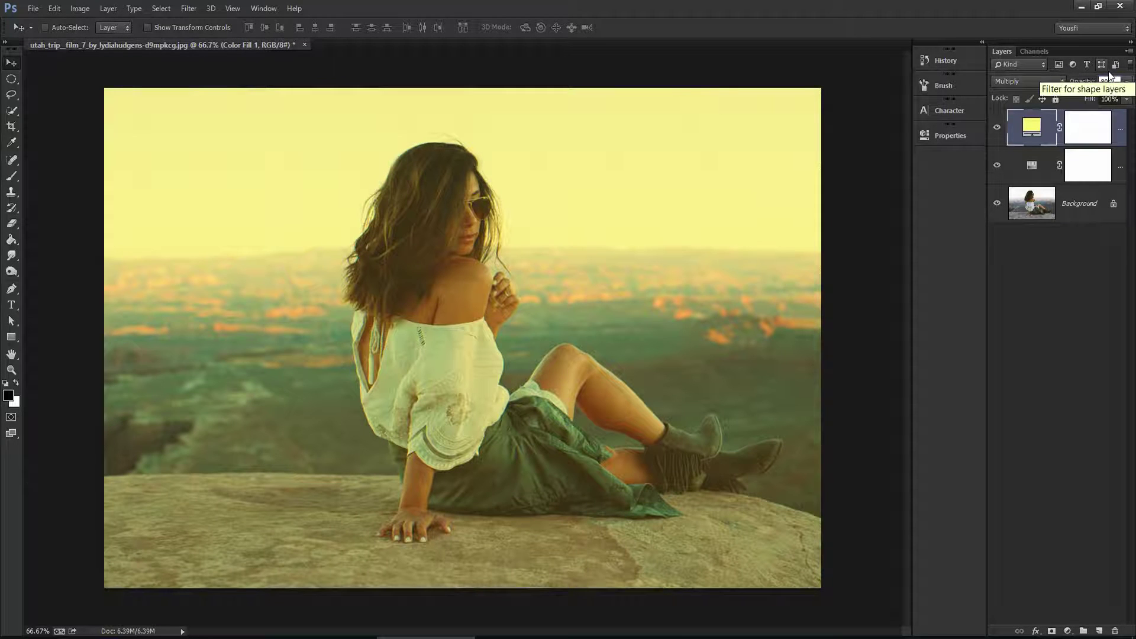
{"action": "left_click", "coordinate": [1107, 98]}
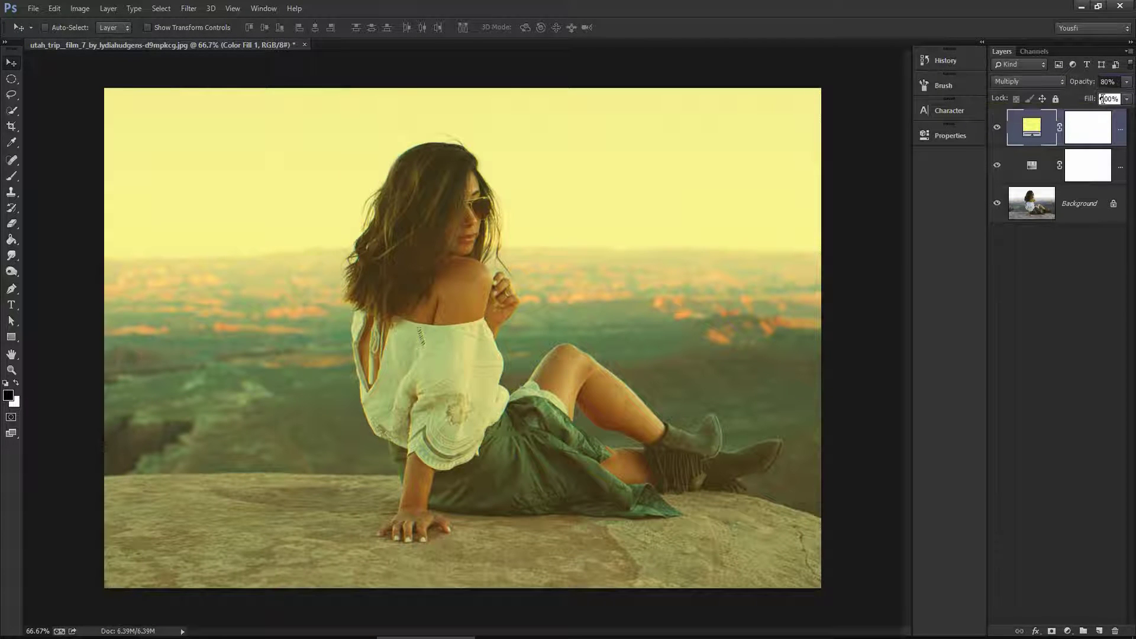
{"action": "type", "text": "80"}
{"action": "left_click", "coordinate": [1068, 631]}
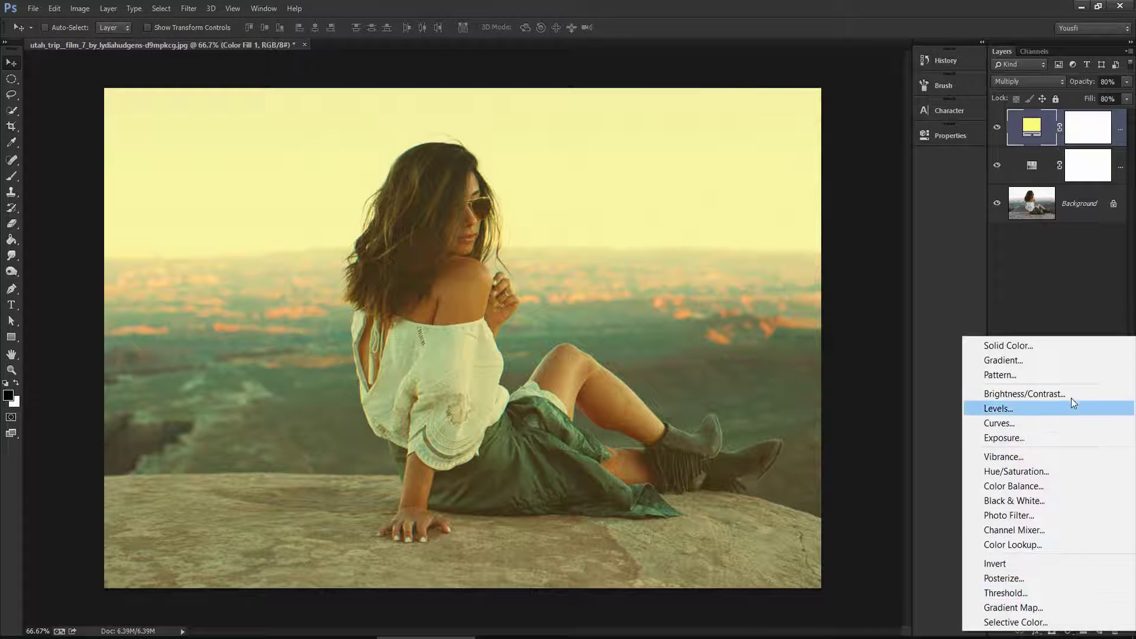
Add a second solid colour fill layer in lilac c67dff.
{"action": "left_click", "coordinate": [1070, 347]}
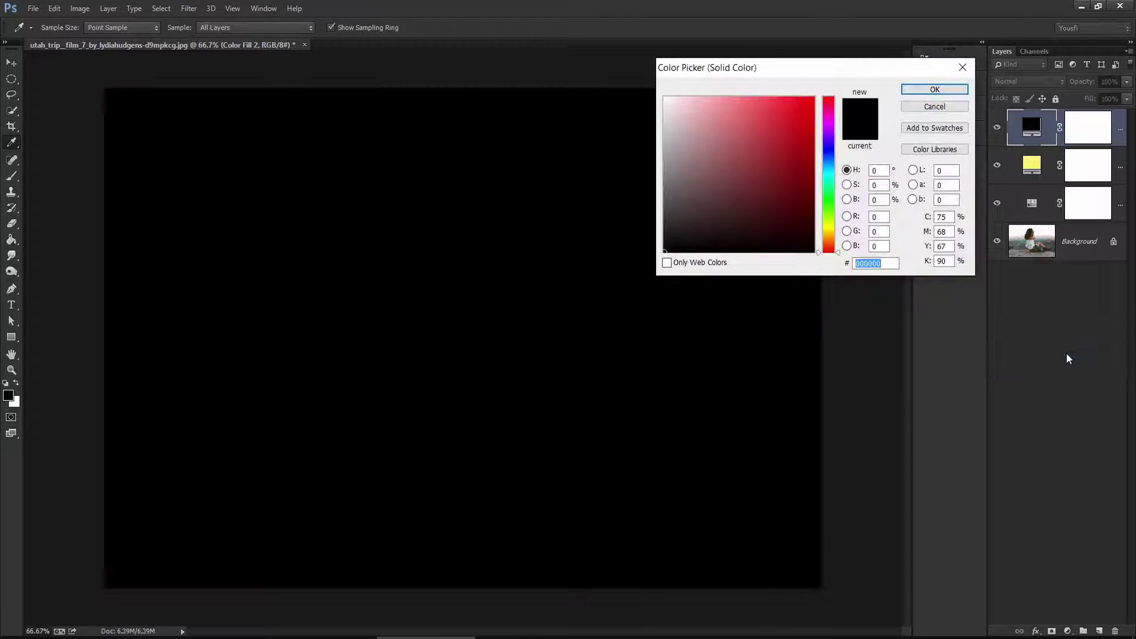
{"action": "type", "text": "c"}
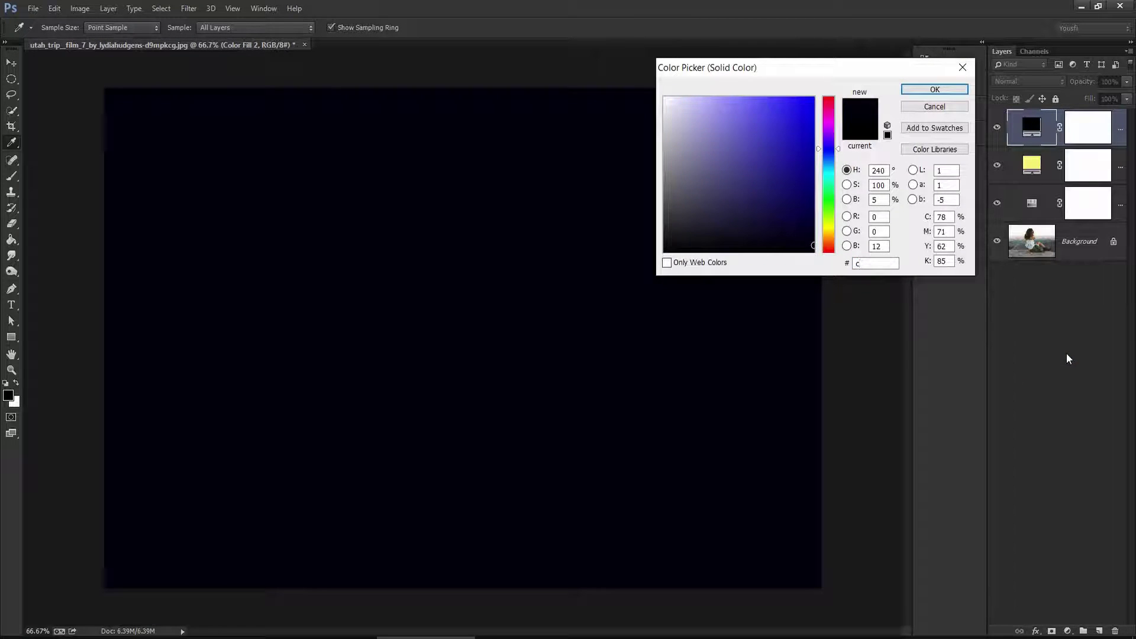
{"action": "type", "text": "67"}
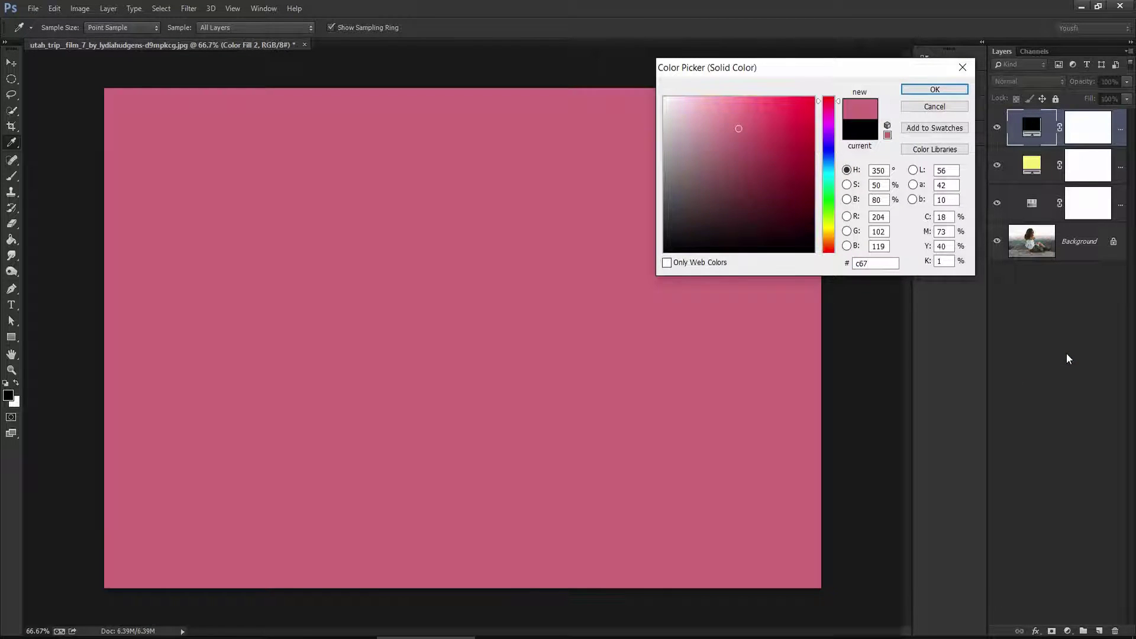
{"action": "type", "text": "dff"}
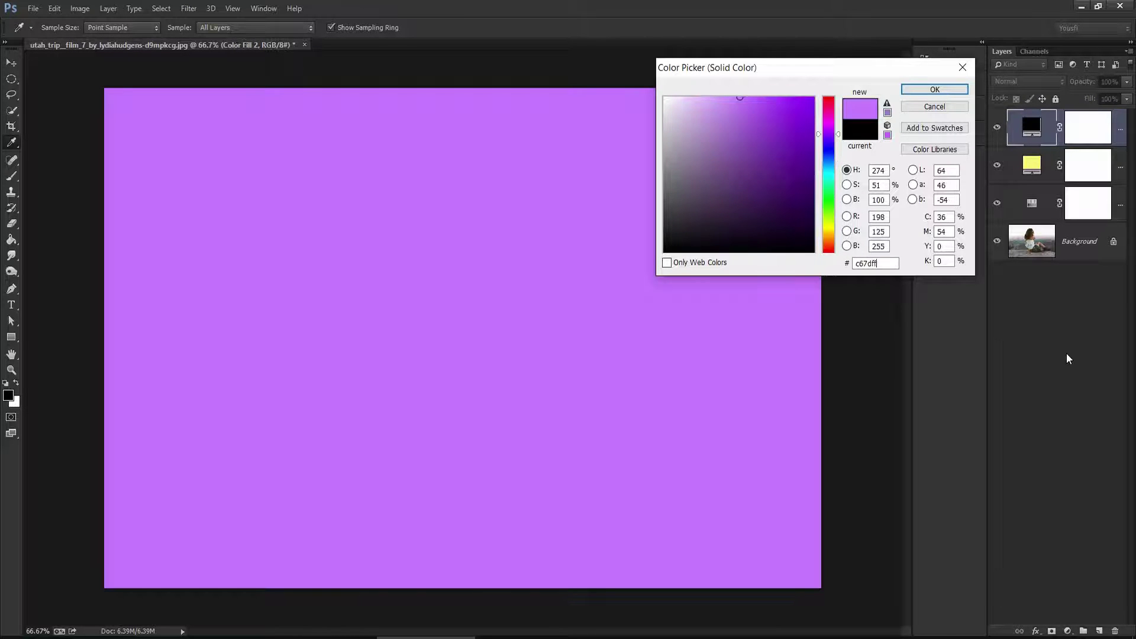
{"action": "left_click", "coordinate": [918, 90]}
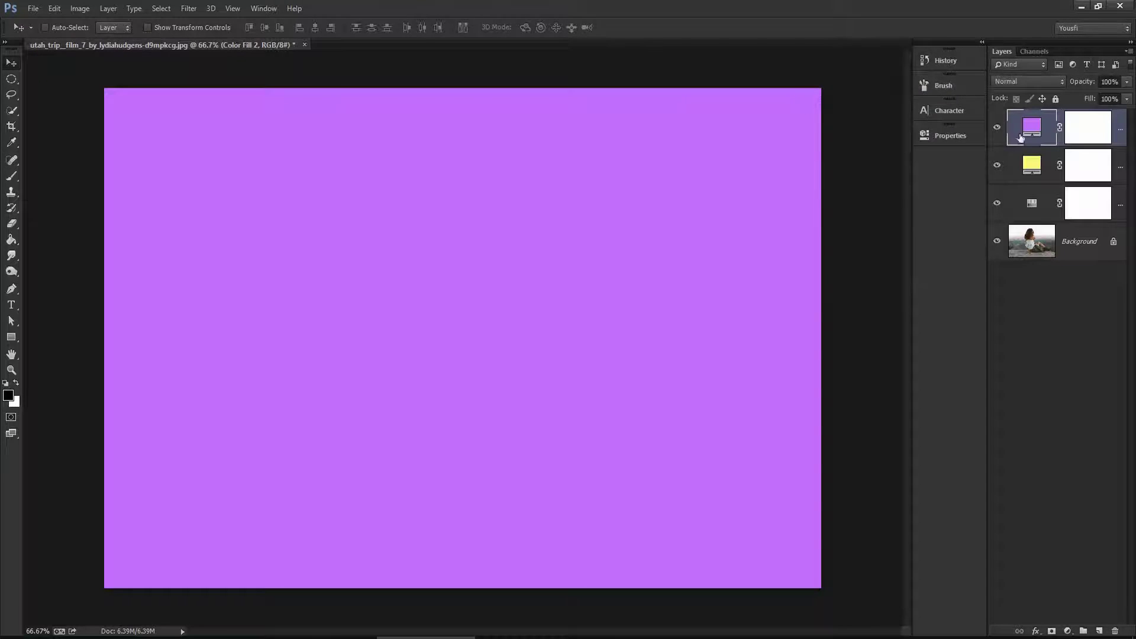
Blend the purple fill with Lighten at 50% opacity and 50% fill.
{"action": "left_click", "coordinate": [1029, 82]}
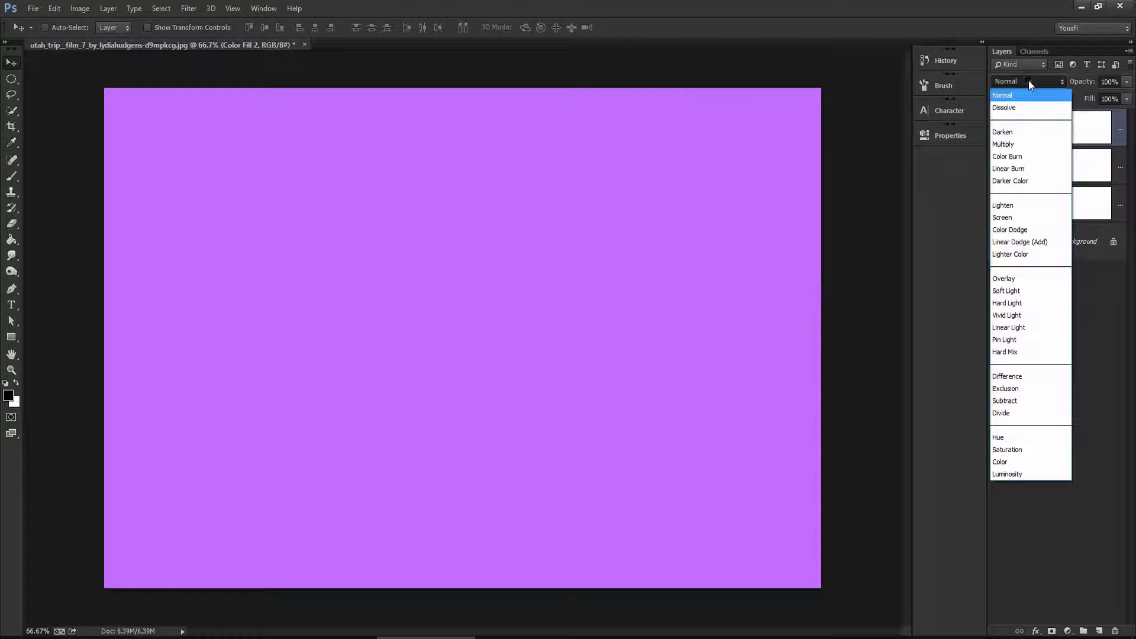
{"action": "left_click", "coordinate": [1043, 206]}
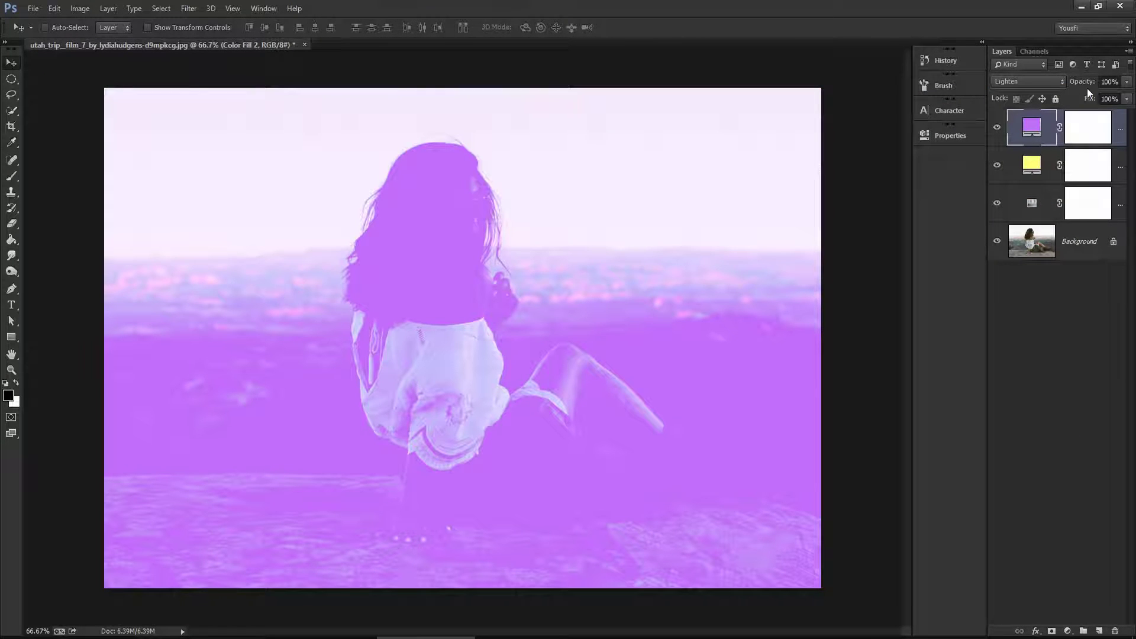
{"action": "left_click", "coordinate": [1110, 82]}
{"action": "type", "text": "50"}
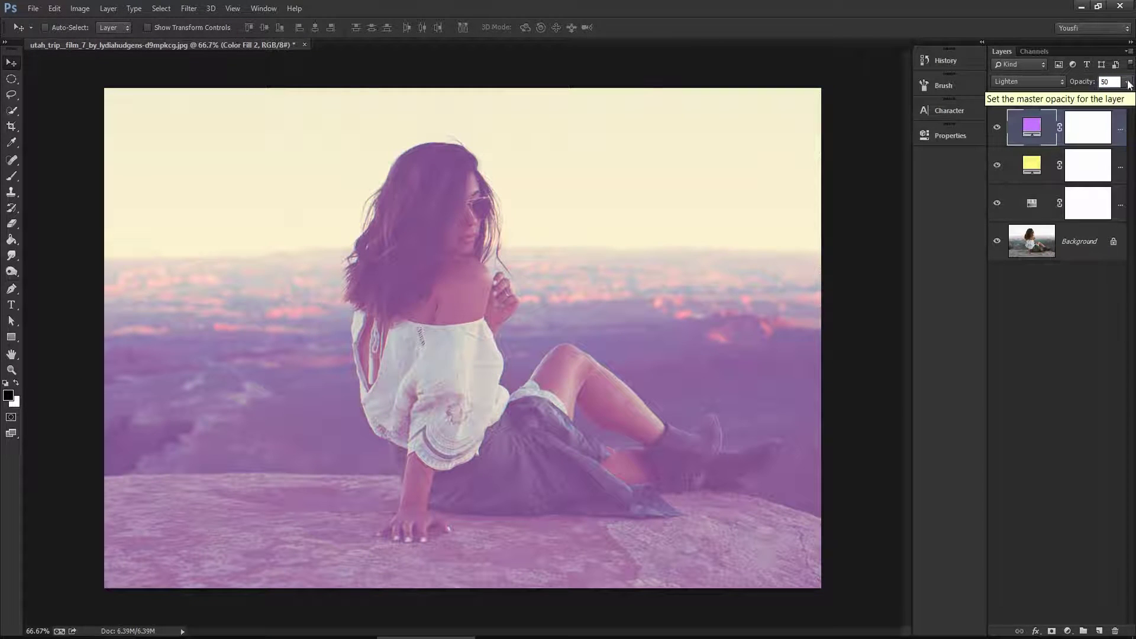
{"action": "left_click", "coordinate": [1111, 99]}
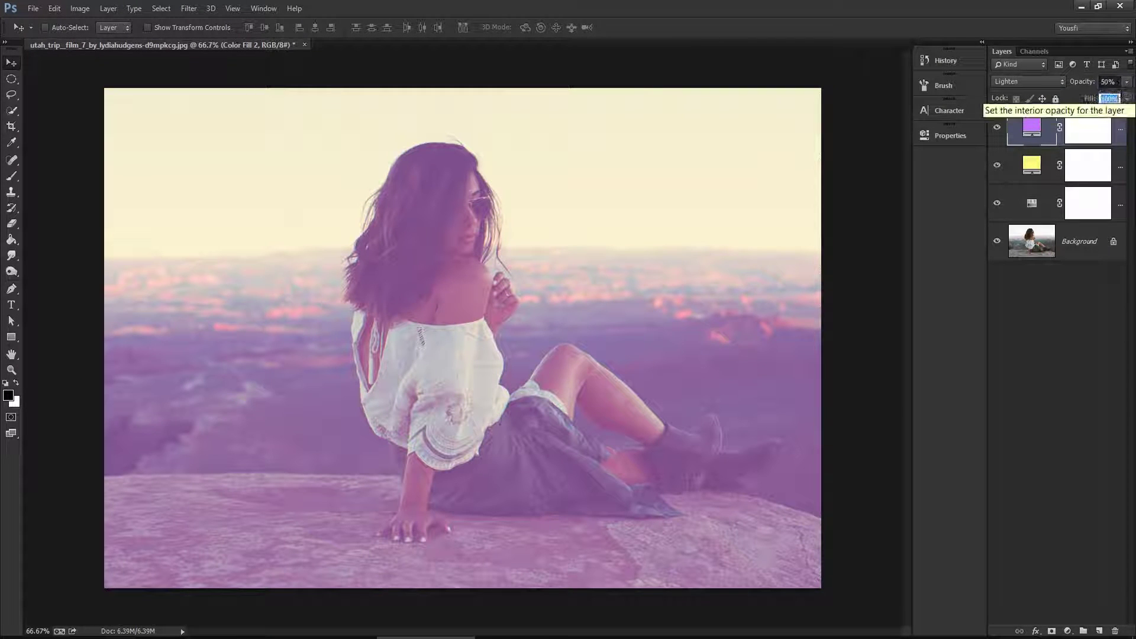
{"action": "type", "text": "5"}
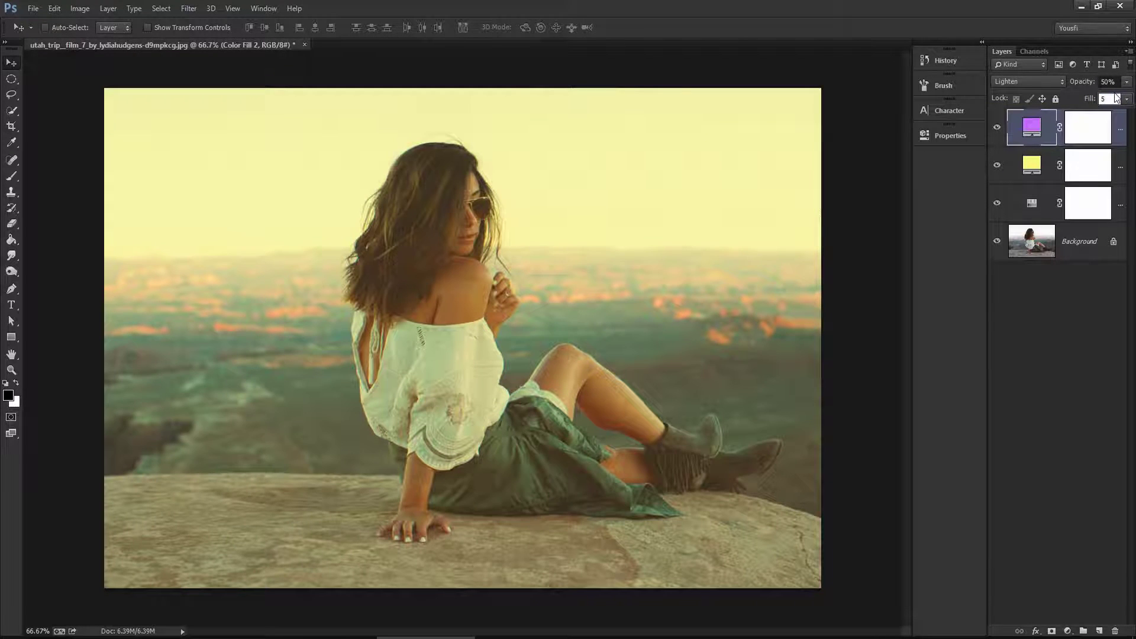
{"action": "type", "text": "0"}
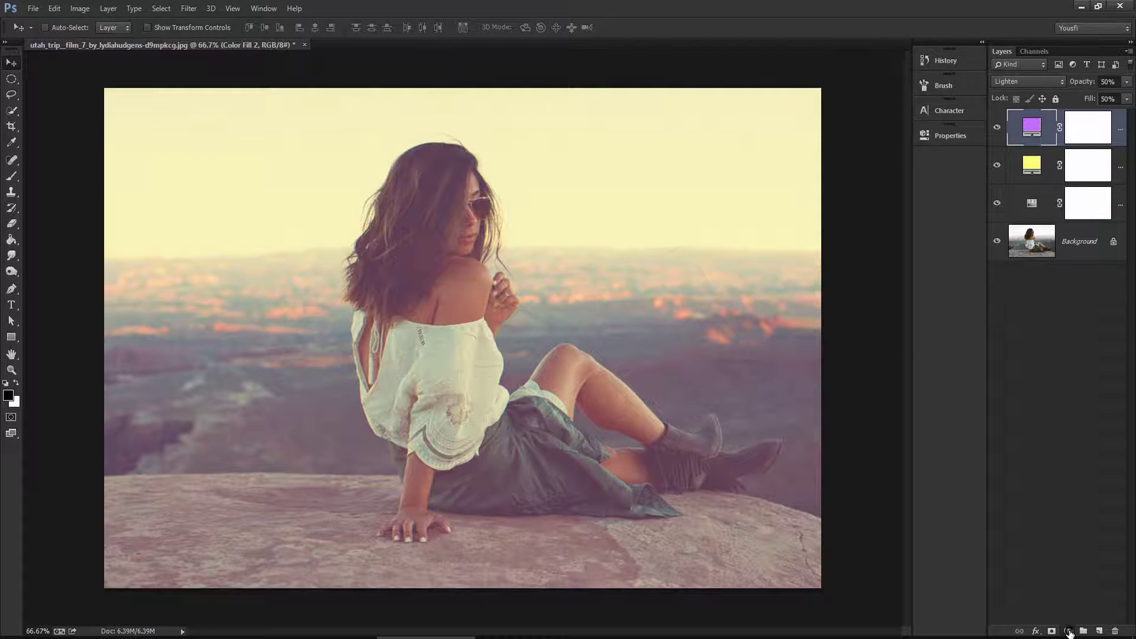
{"action": "left_click", "coordinate": [1068, 631]}
{"action": "left_click", "coordinate": [1064, 344]}
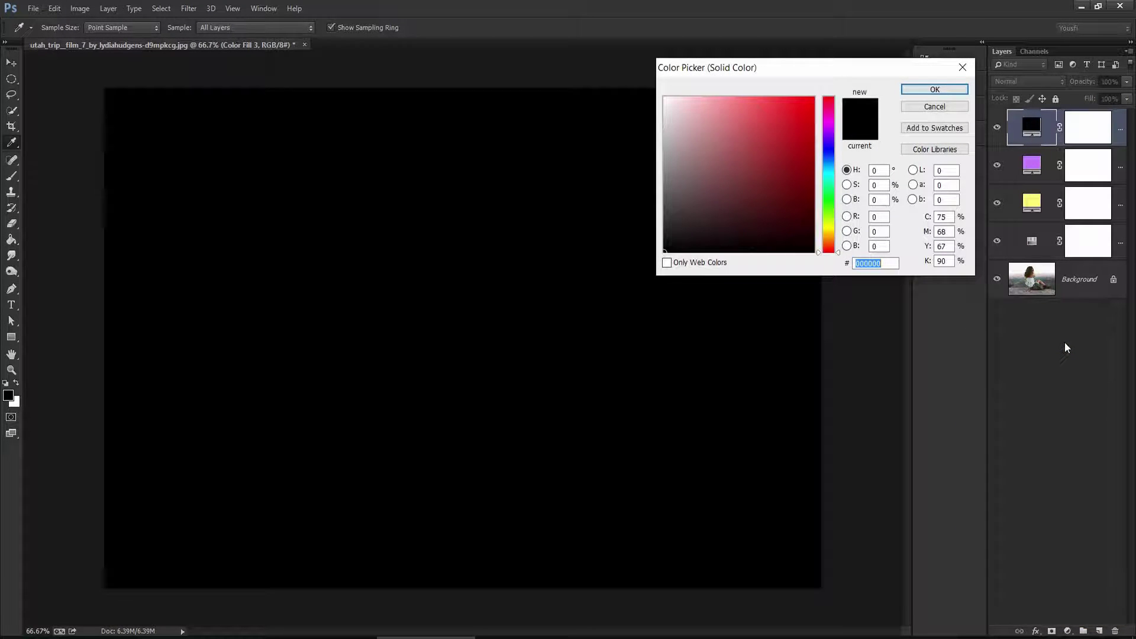
Set the third fill layer's colour to blue 578aff.
{"action": "type", "text": "57"}
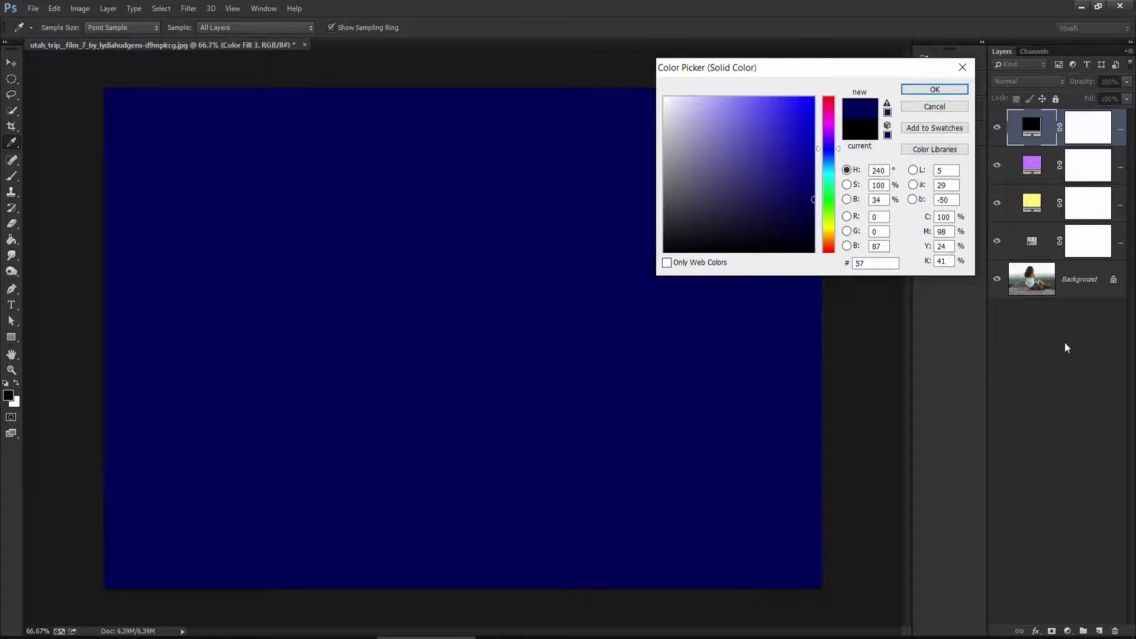
{"action": "type", "text": "8aff"}
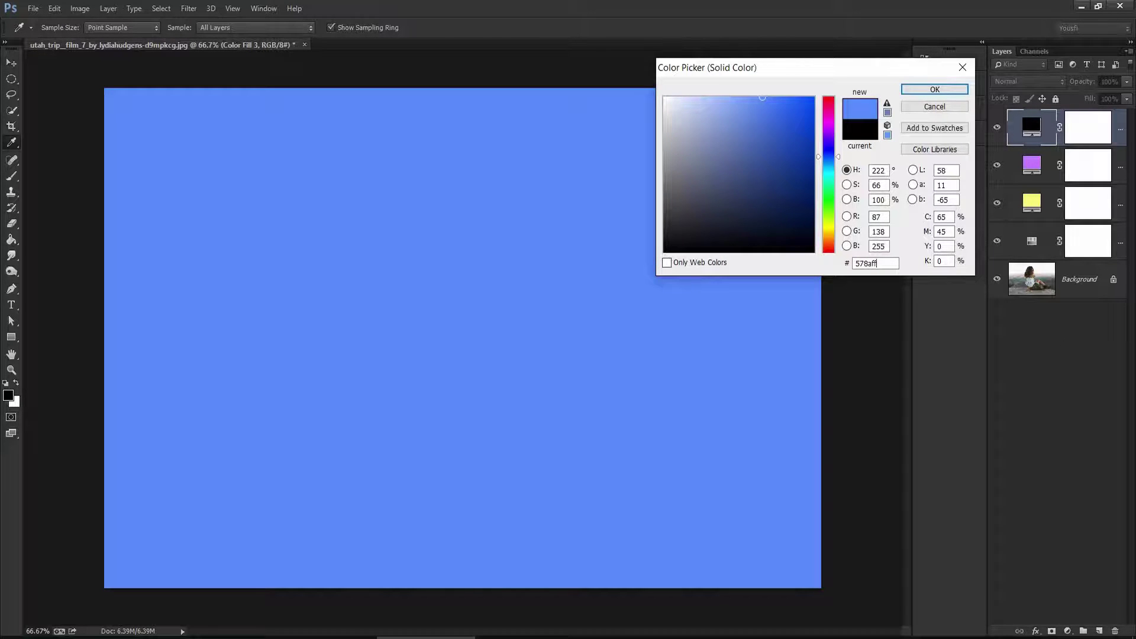
{"action": "left_click", "coordinate": [945, 91]}
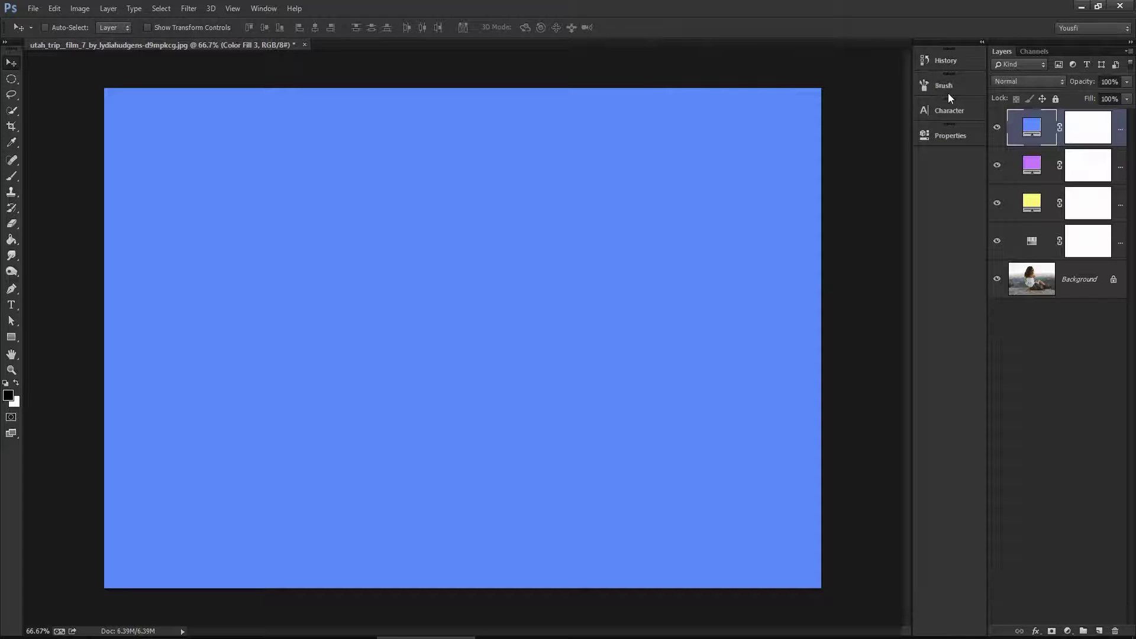
Set the blue 578aff fill layer to Color Dodge with 50% opacity and 50% fill.
{"action": "left_click", "coordinate": [1013, 81]}
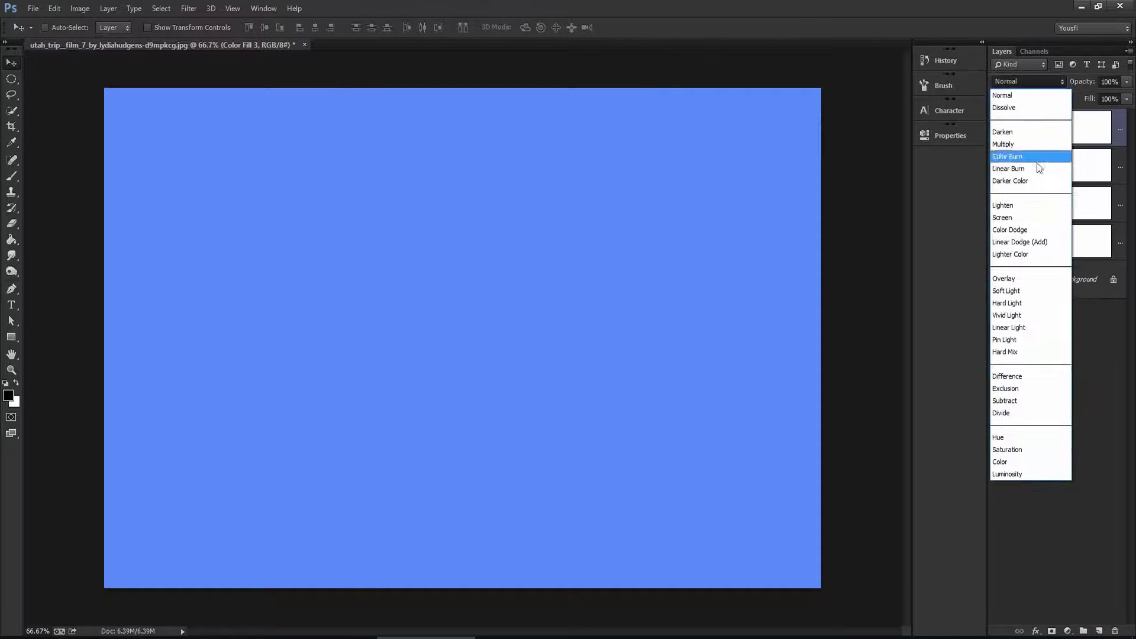
{"action": "left_click", "coordinate": [1034, 229]}
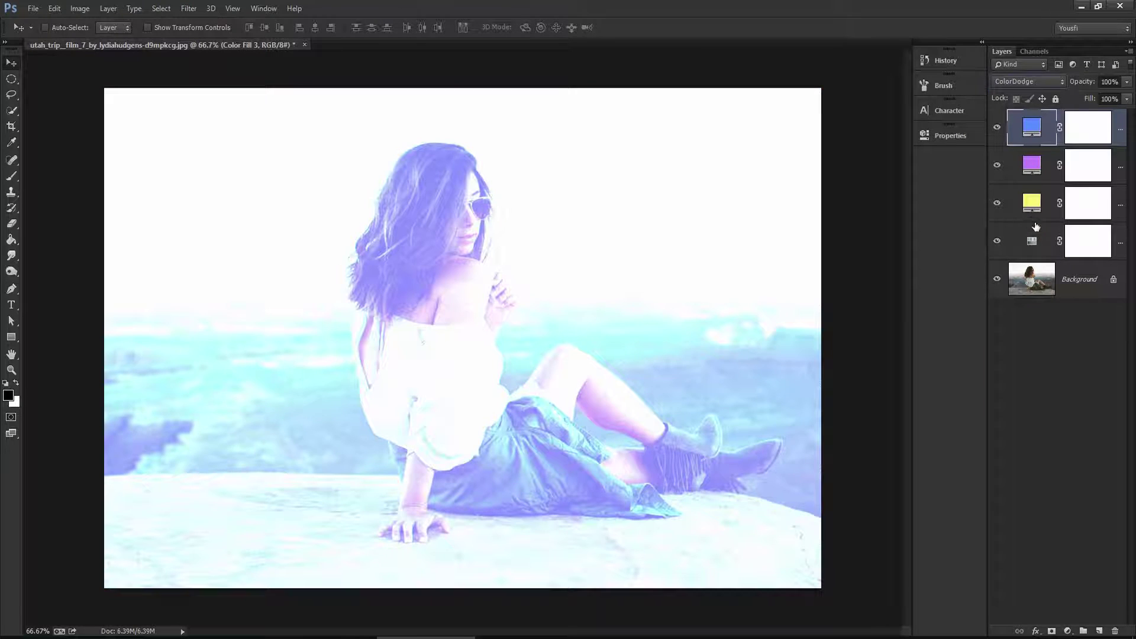
{"action": "left_click", "coordinate": [1105, 81]}
{"action": "type", "text": "50"}
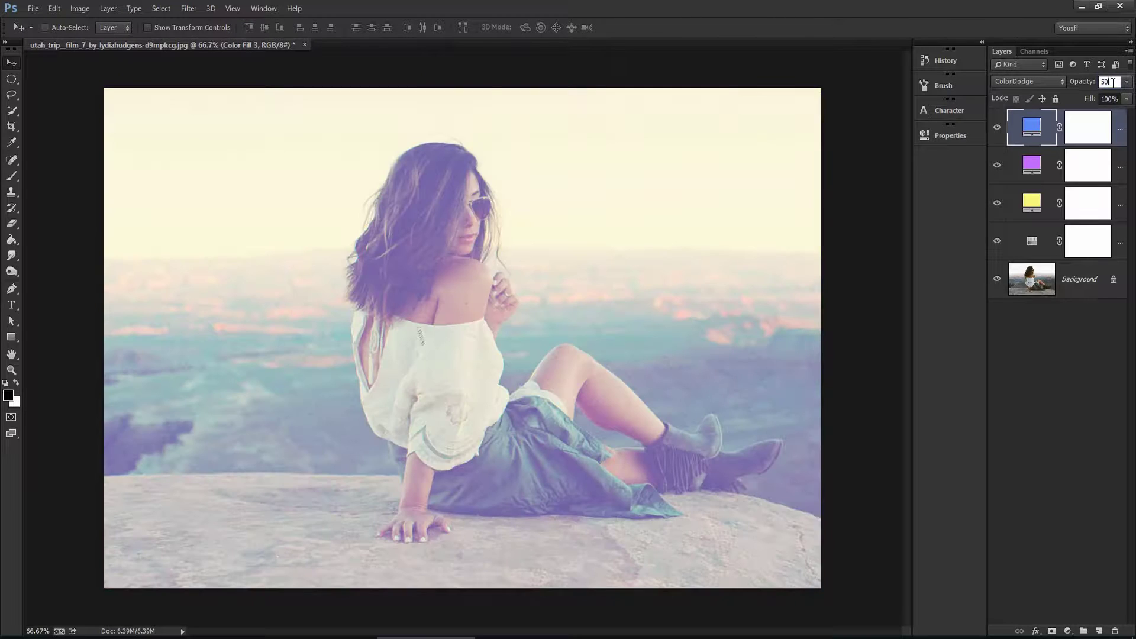
{"action": "key", "text": "Tab"}
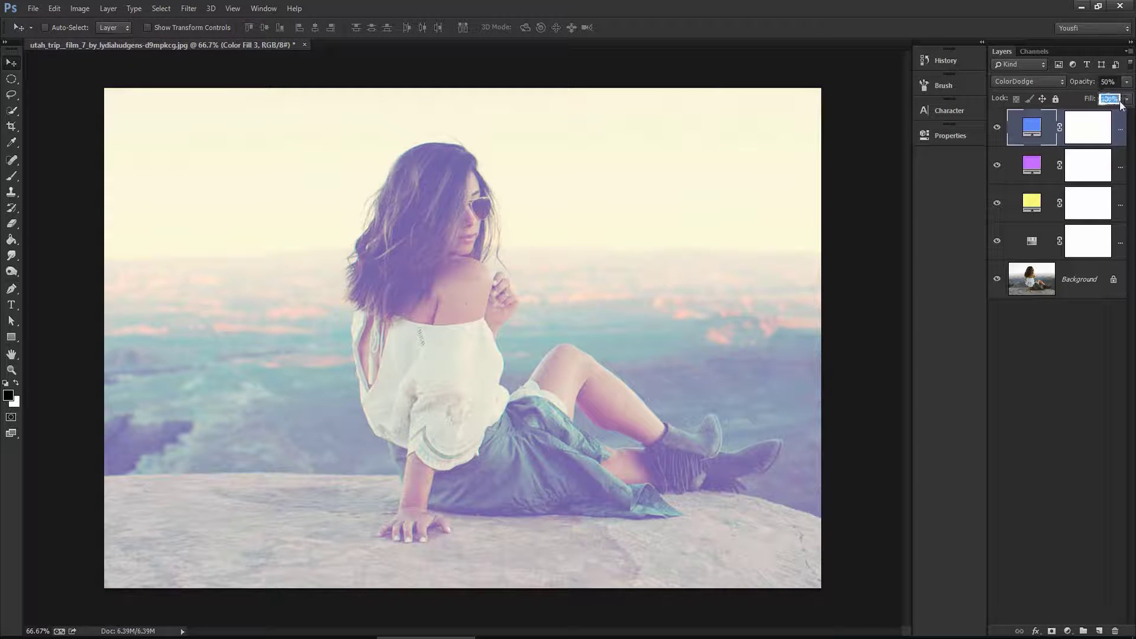
{"action": "type", "text": "50"}
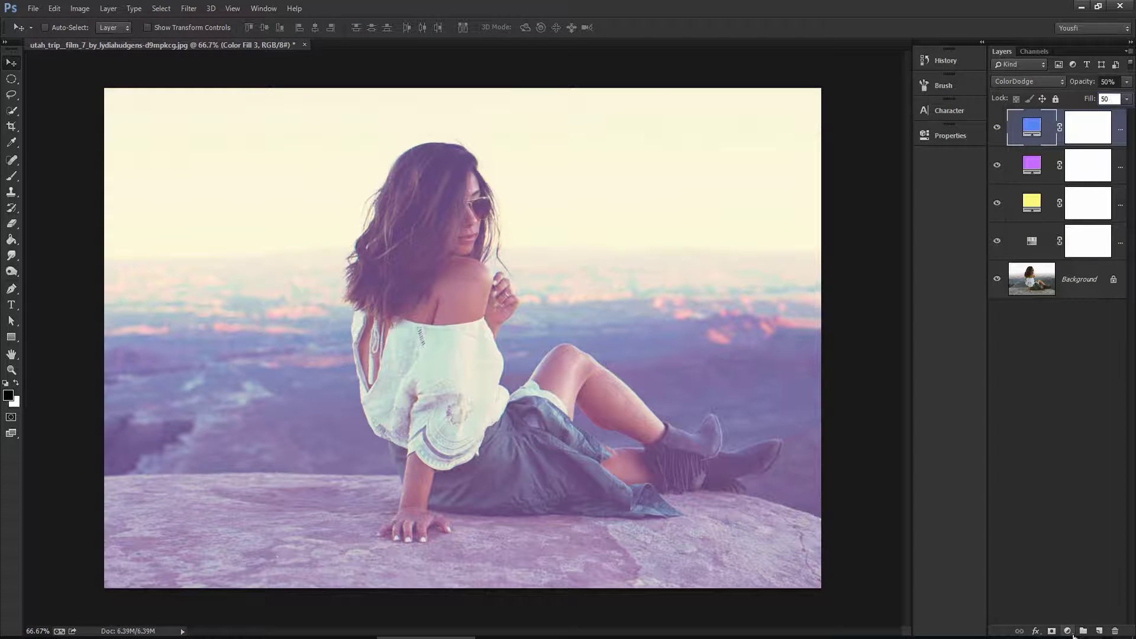
{"action": "left_click", "coordinate": [1069, 632]}
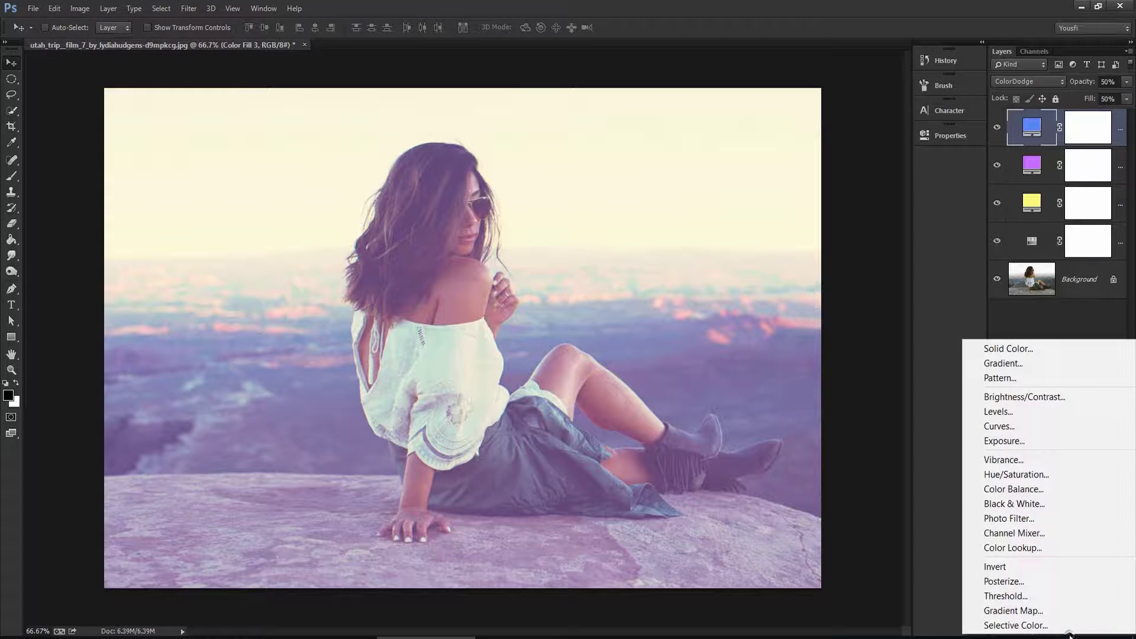
Add a gradient fill layer, reset gradient presets and choose Foreground to Transparent.
{"action": "left_click", "coordinate": [1025, 365]}
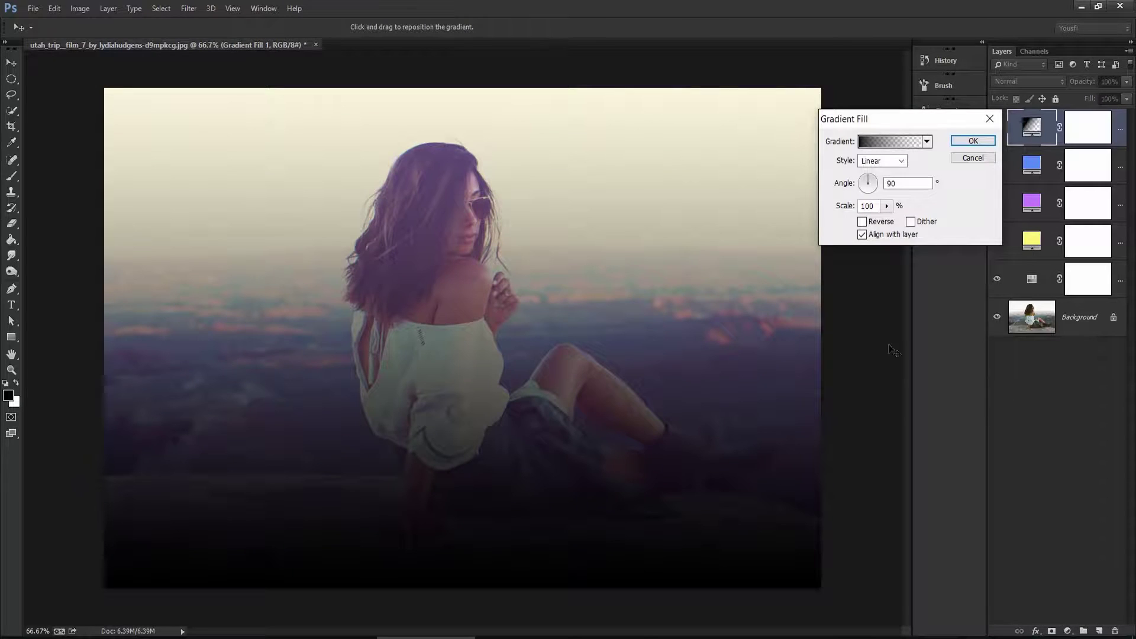
{"action": "left_click", "coordinate": [890, 141]}
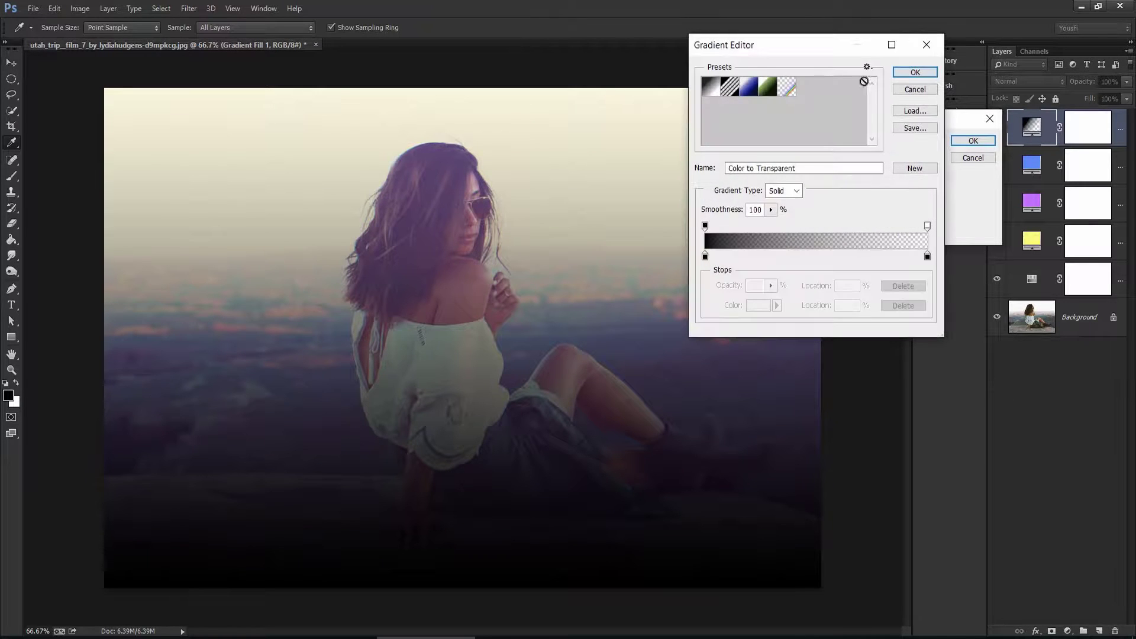
{"action": "left_click", "coordinate": [869, 68]}
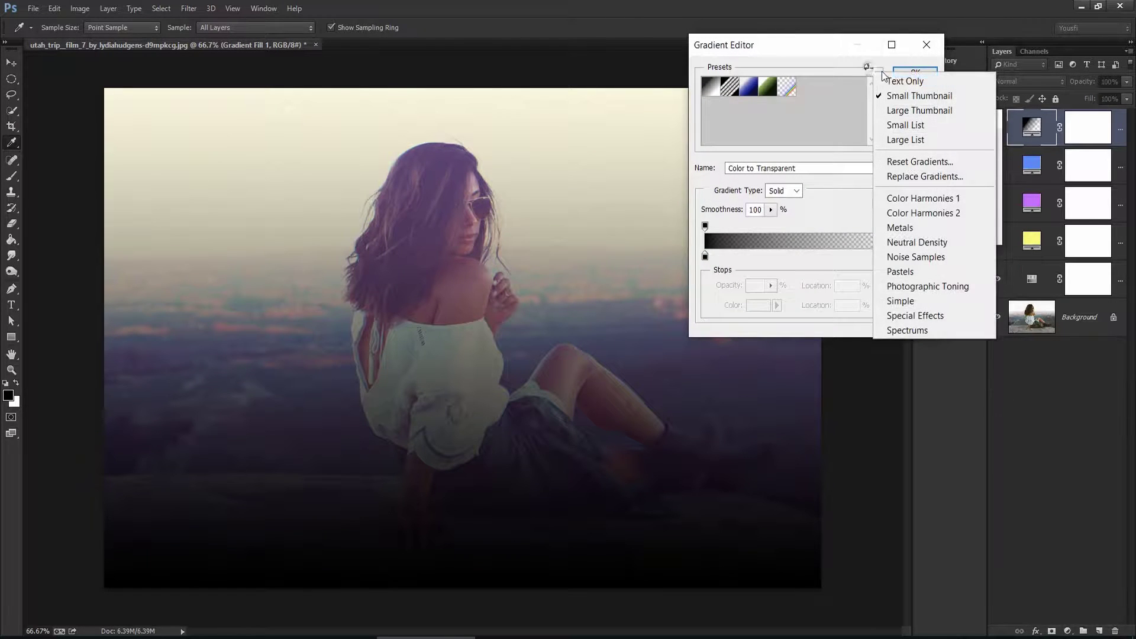
{"action": "left_click", "coordinate": [926, 162]}
{"action": "left_click", "coordinate": [524, 247]}
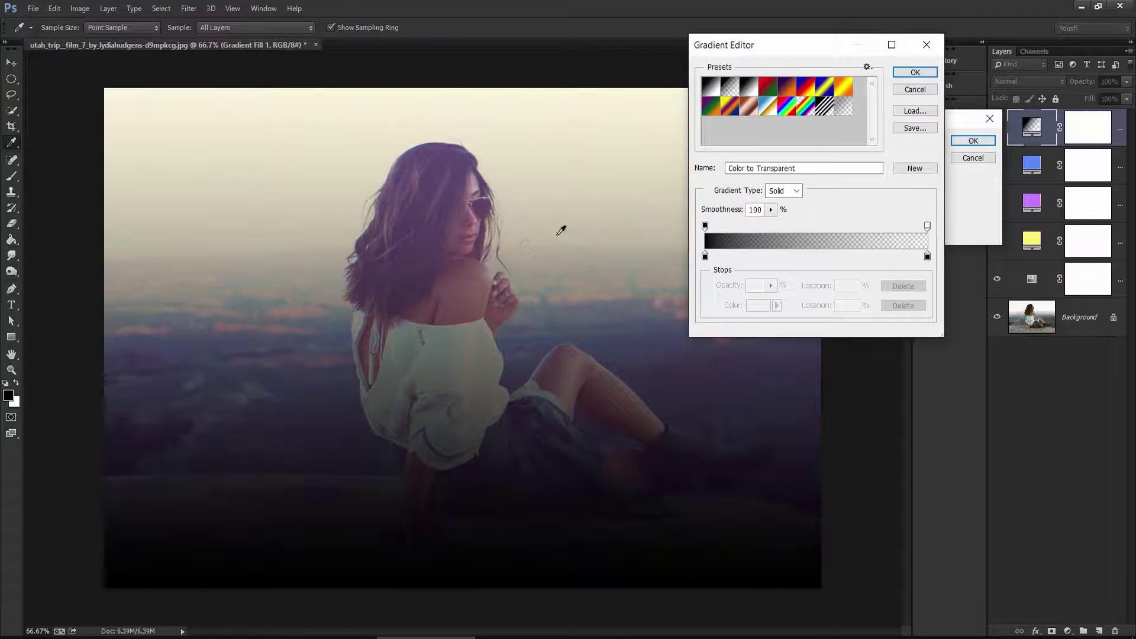
{"action": "left_click", "coordinate": [733, 90]}
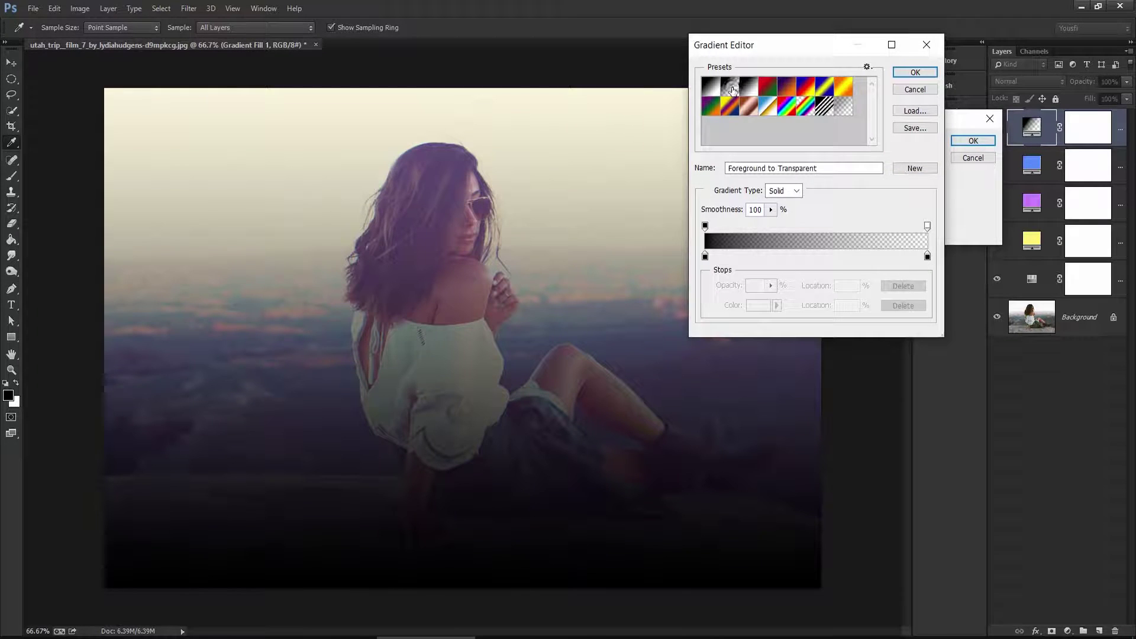
Make both gradient colour stops pure white and accept the gradient.
{"action": "left_click", "coordinate": [705, 256]}
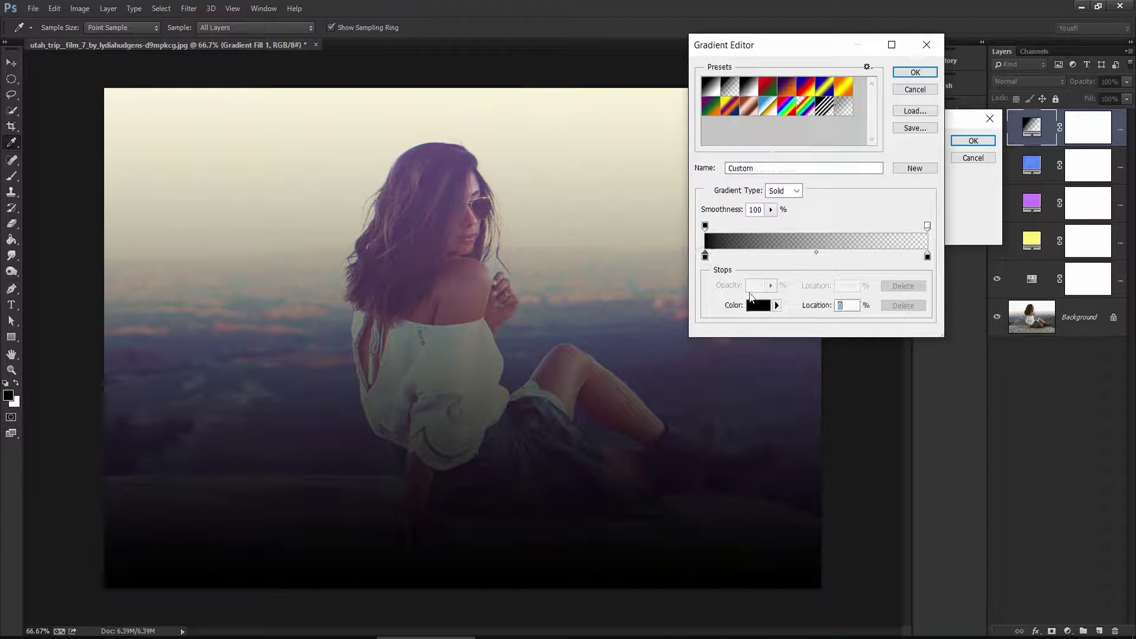
{"action": "left_click", "coordinate": [758, 306]}
{"action": "left_click", "coordinate": [661, 105]}
{"action": "left_click_drag", "start_coordinate": [662, 103], "coordinate": [655, 81]}
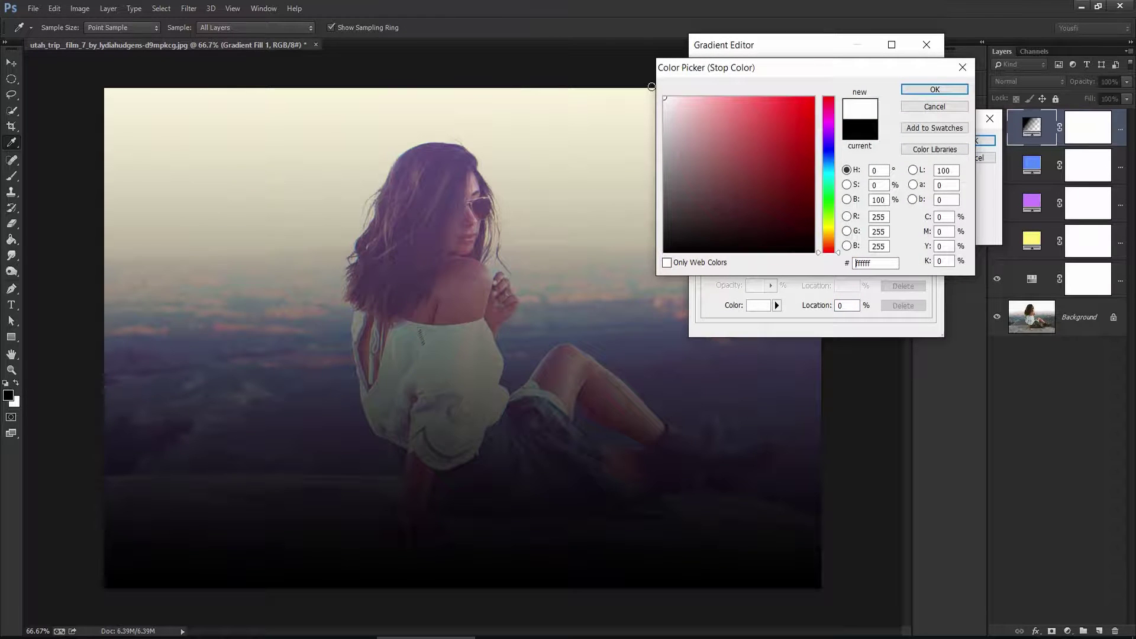
{"action": "left_click", "coordinate": [935, 89]}
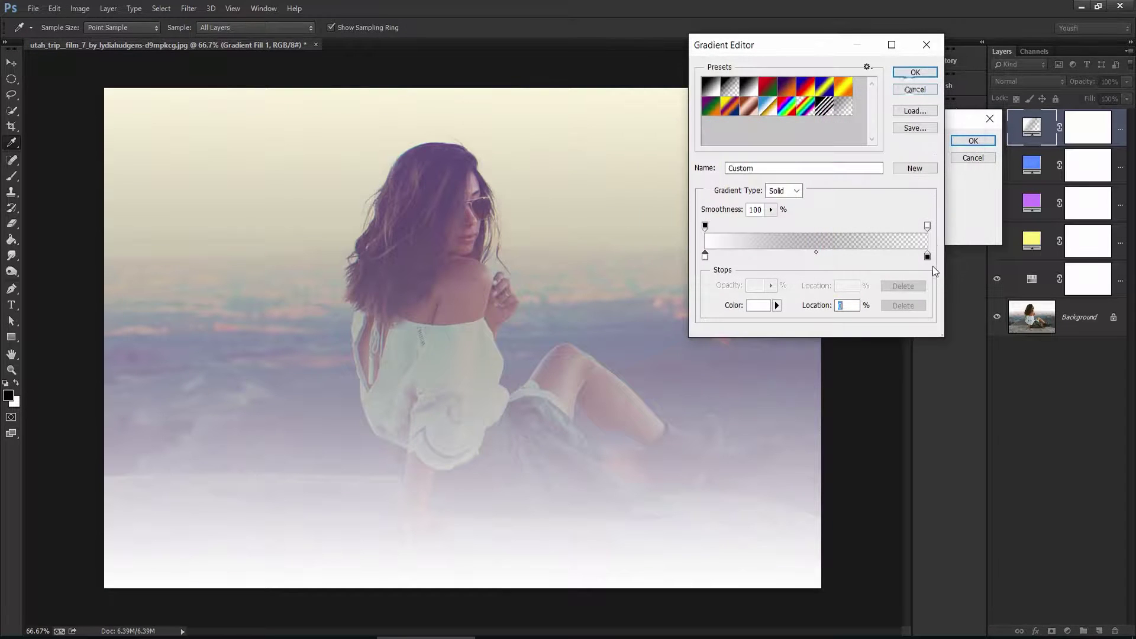
{"action": "left_click", "coordinate": [927, 256]}
{"action": "left_click", "coordinate": [758, 306]}
{"action": "left_click", "coordinate": [743, 194]}
{"action": "left_click_drag", "start_coordinate": [743, 194], "coordinate": [720, 70]}
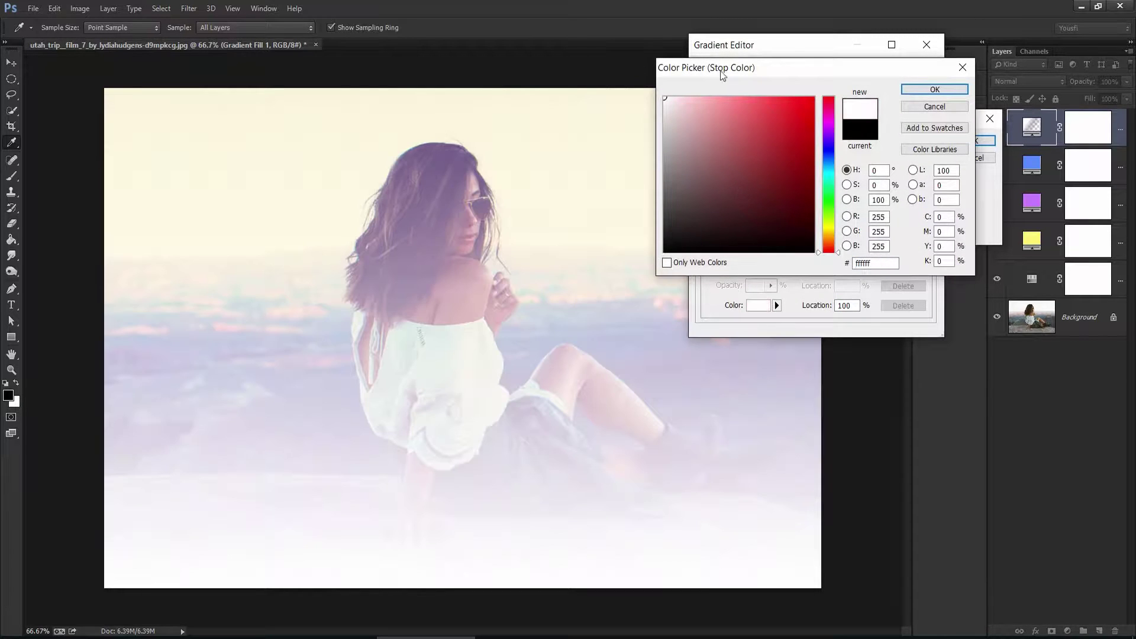
{"action": "left_click", "coordinate": [922, 91]}
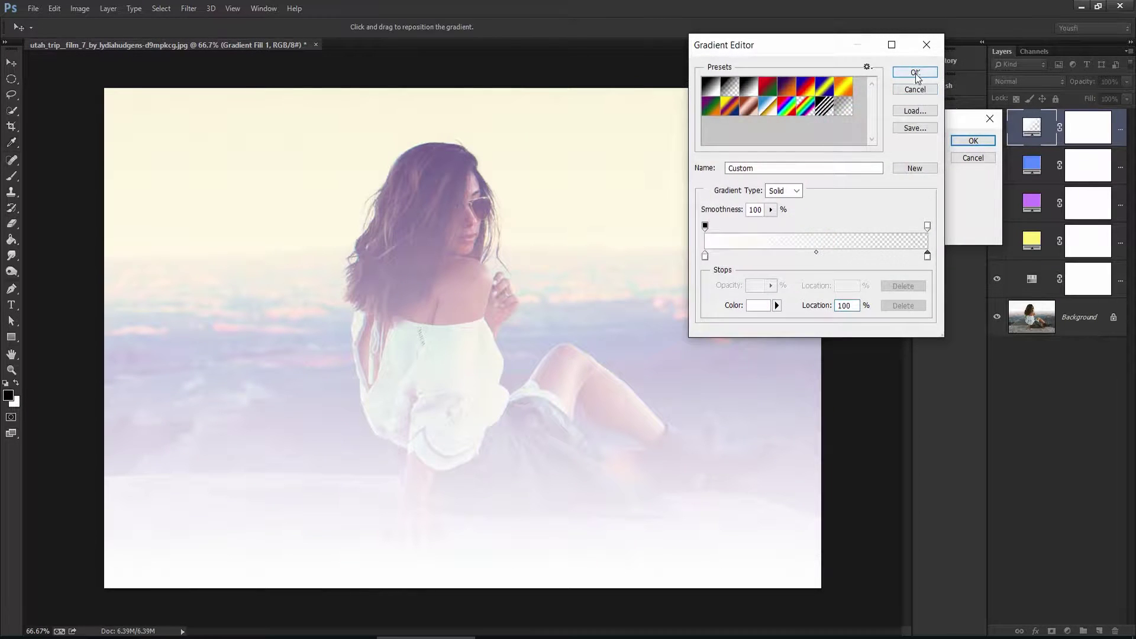
{"action": "left_click", "coordinate": [916, 73]}
Set the gradient fill angle to 0° and scale to 120%, and apply it.
{"action": "left_click_drag", "start_coordinate": [876, 178], "coordinate": [877, 180]}
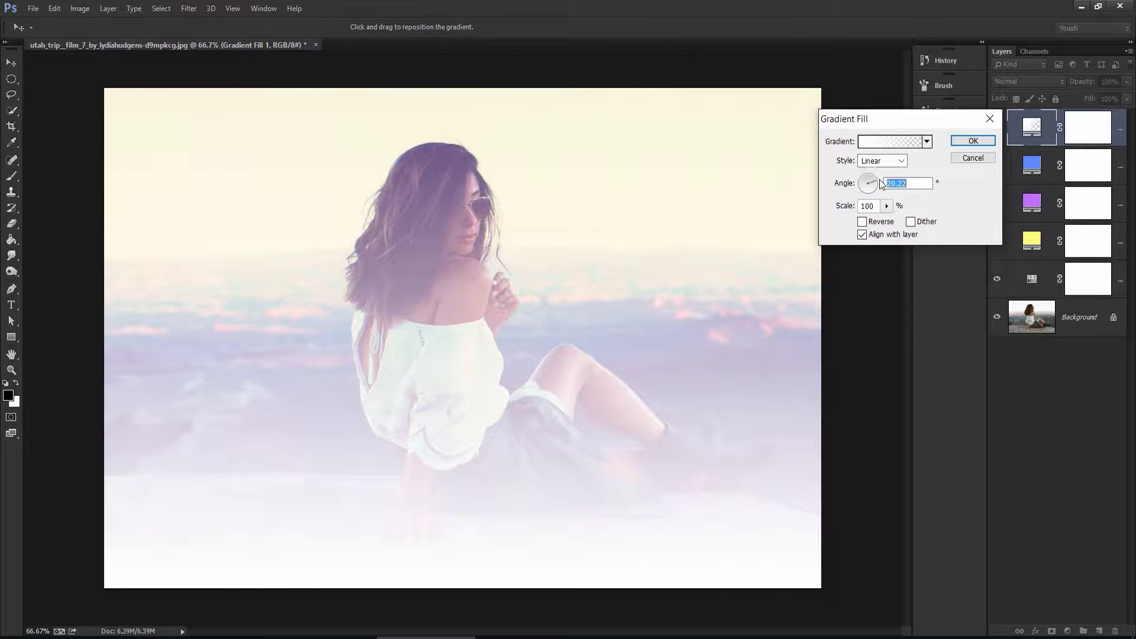
{"action": "left_click_drag", "start_coordinate": [877, 180], "coordinate": [882, 183]}
{"action": "type", "text": "0"}
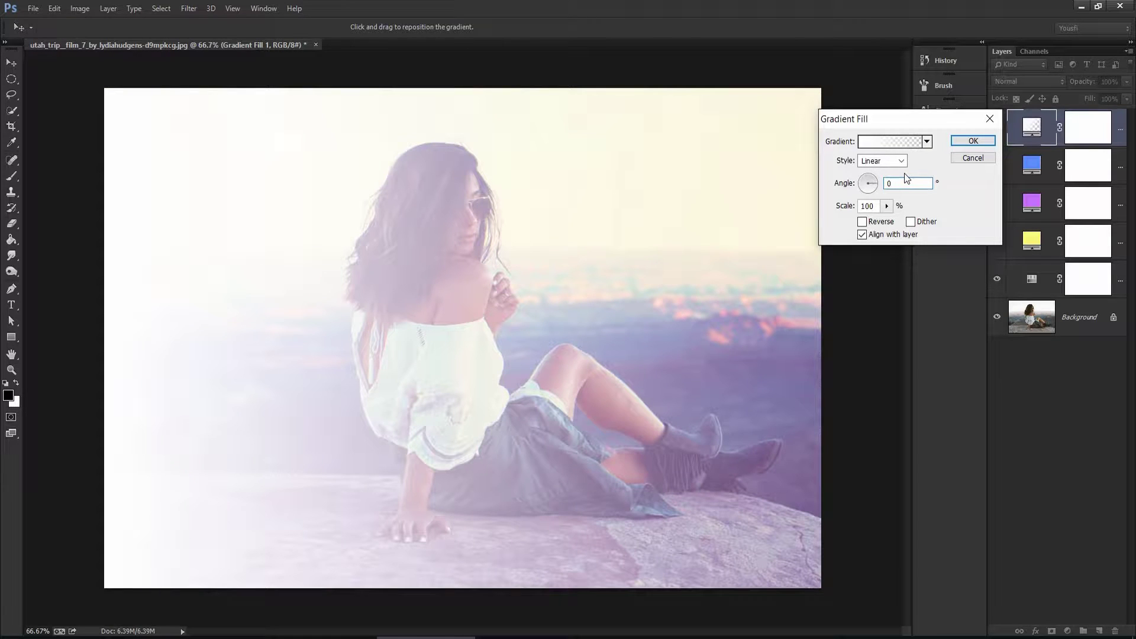
{"action": "left_click", "coordinate": [879, 205]}
{"action": "left_click", "coordinate": [885, 210]}
{"action": "key", "text": "Up"}
{"action": "key", "text": "Up"}
{"action": "key", "text": "Up"}
{"action": "key", "text": "Up"}
{"action": "key", "text": "Up"}
{"action": "key", "text": "Up"}
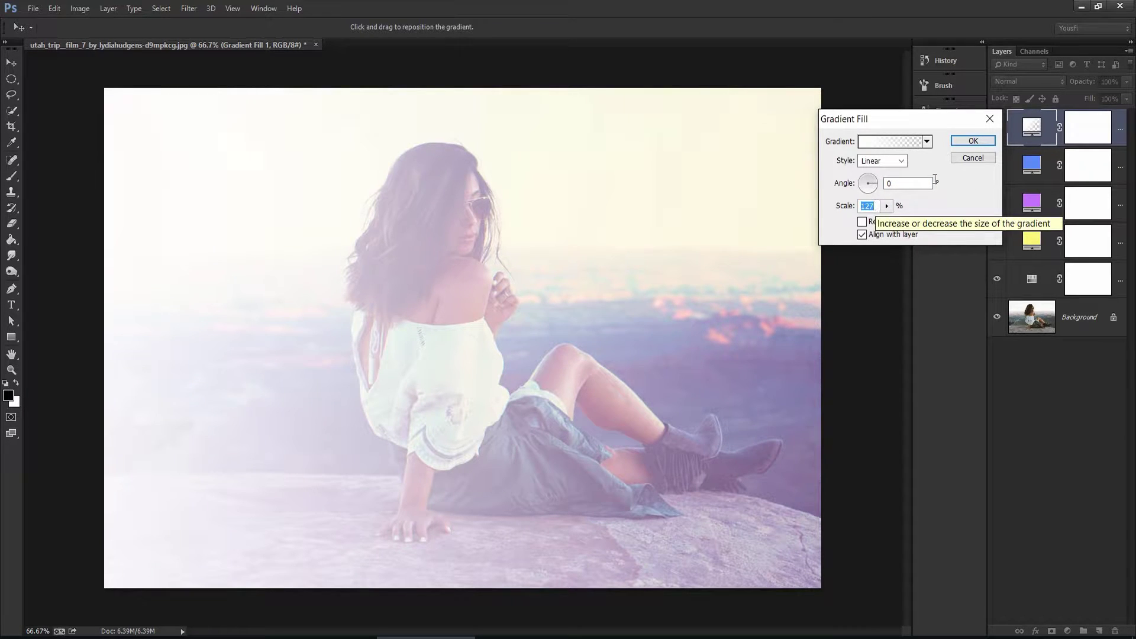
{"action": "type", "text": "120"}
{"action": "left_click", "coordinate": [981, 143]}
Set the white gradient layer to Soft Light with 80% opacity.
{"action": "left_click", "coordinate": [1015, 81]}
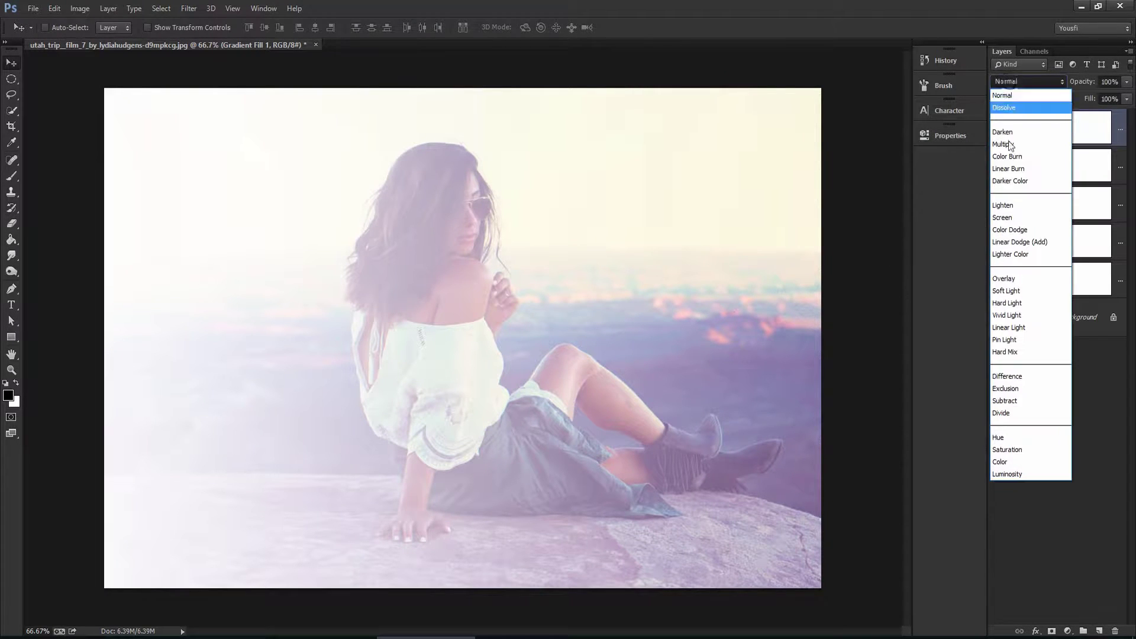
{"action": "left_click", "coordinate": [1017, 291]}
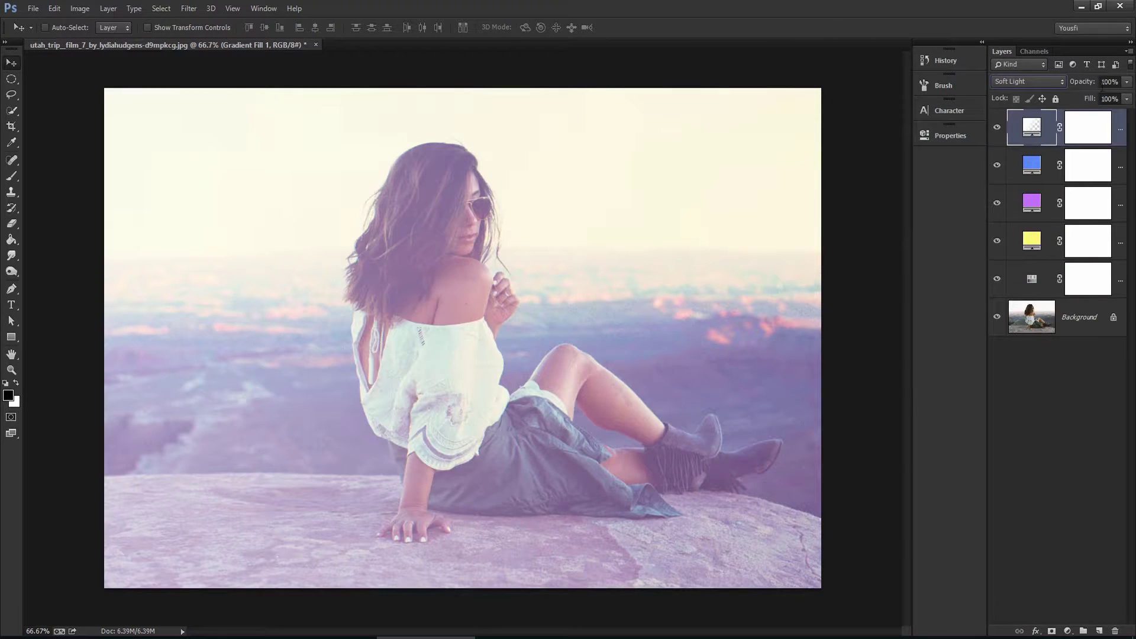
{"action": "left_click", "coordinate": [1103, 82]}
{"action": "type", "text": "80"}
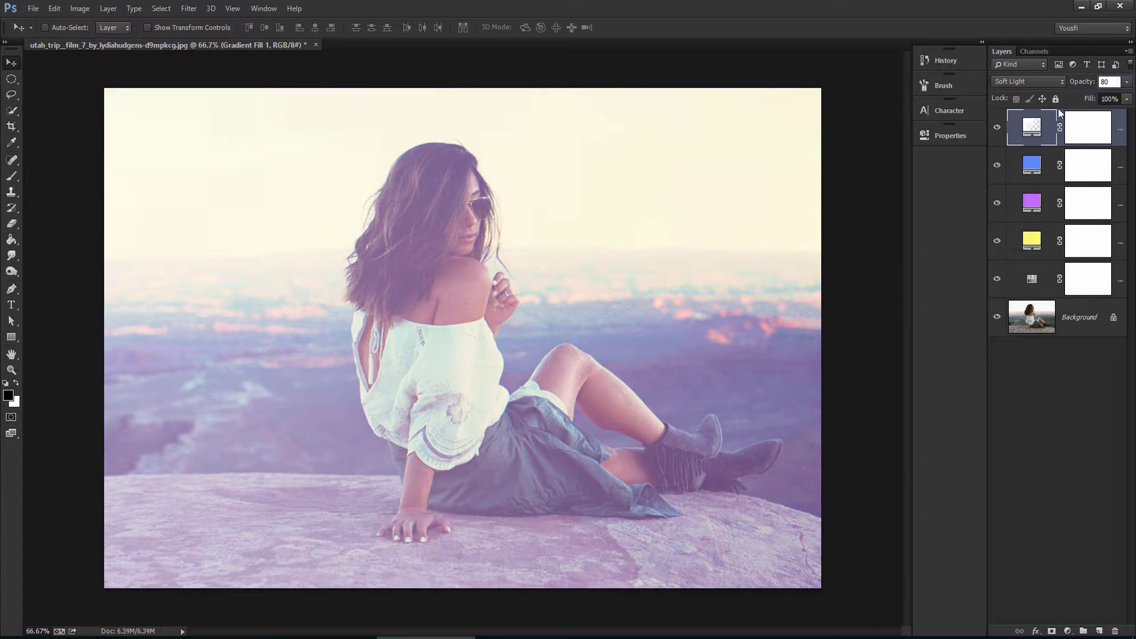
{"action": "left_click", "coordinate": [997, 317], "text": "alt"}
{"action": "left_click", "coordinate": [998, 317], "text": "alt"}
{"action": "left_click", "coordinate": [998, 318], "text": "alt"}
{"action": "left_click", "coordinate": [998, 318], "text": "alt"}
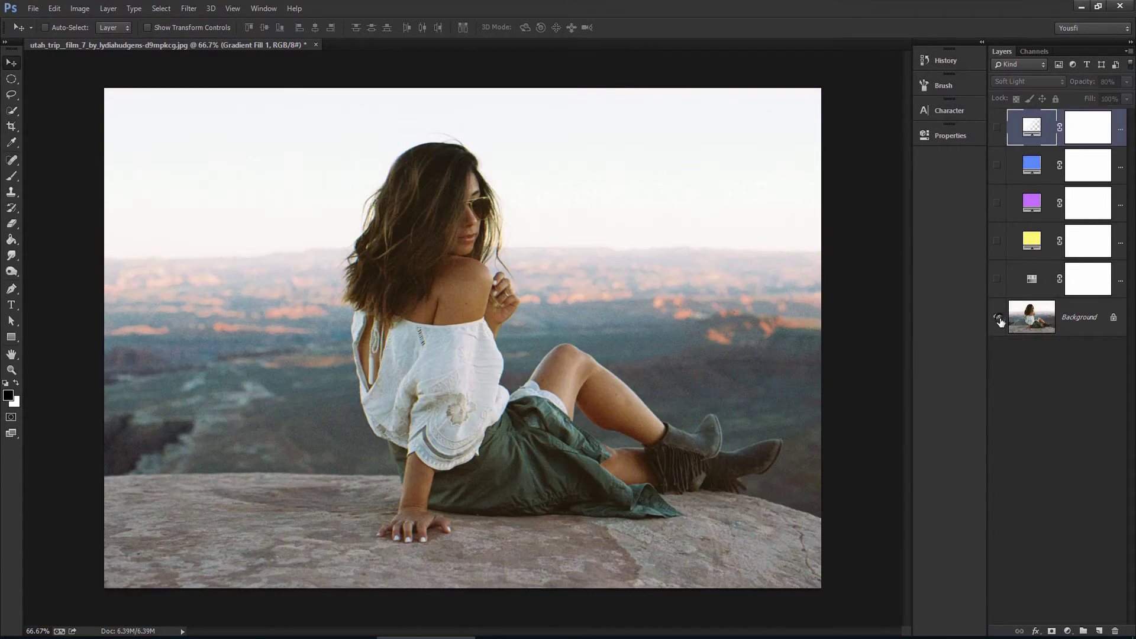